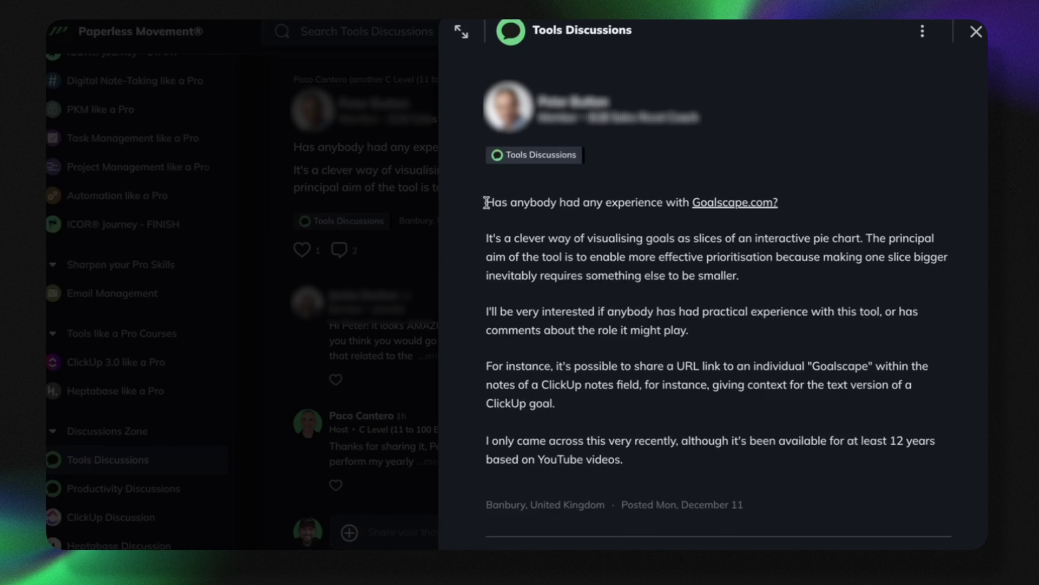
# Step: Highlight the first line of the Tools Discussions post, the question about Goalscape experience
pyautogui.moveTo(487, 203); pyautogui.dragTo(797, 203)
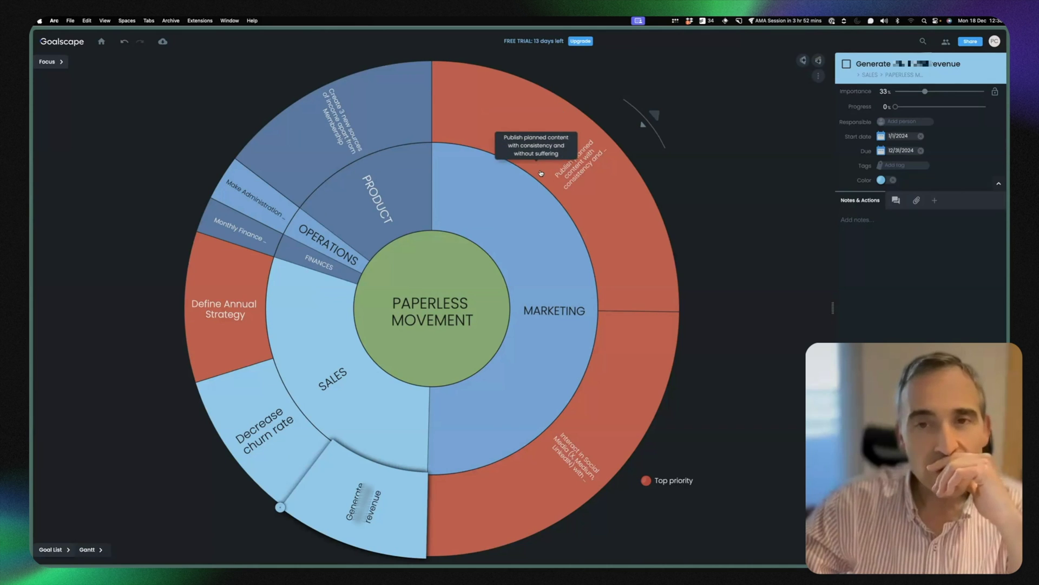
# Step: Collapse the wheel's outer ring, leaving Marketing, Sales, Product, Operations and Finances visible
pyautogui.click(643, 127)
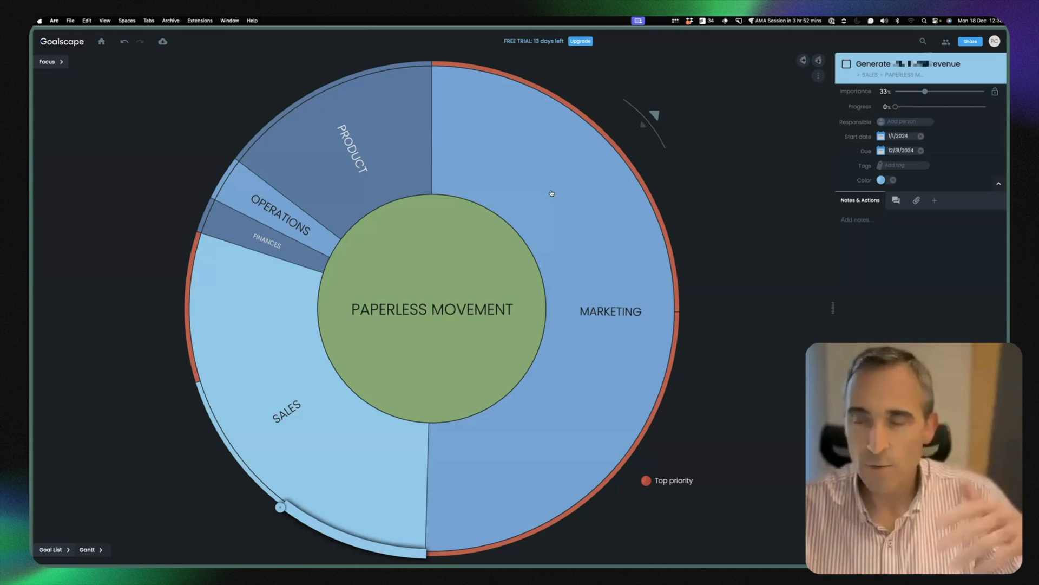
pyautogui.click(103, 42)
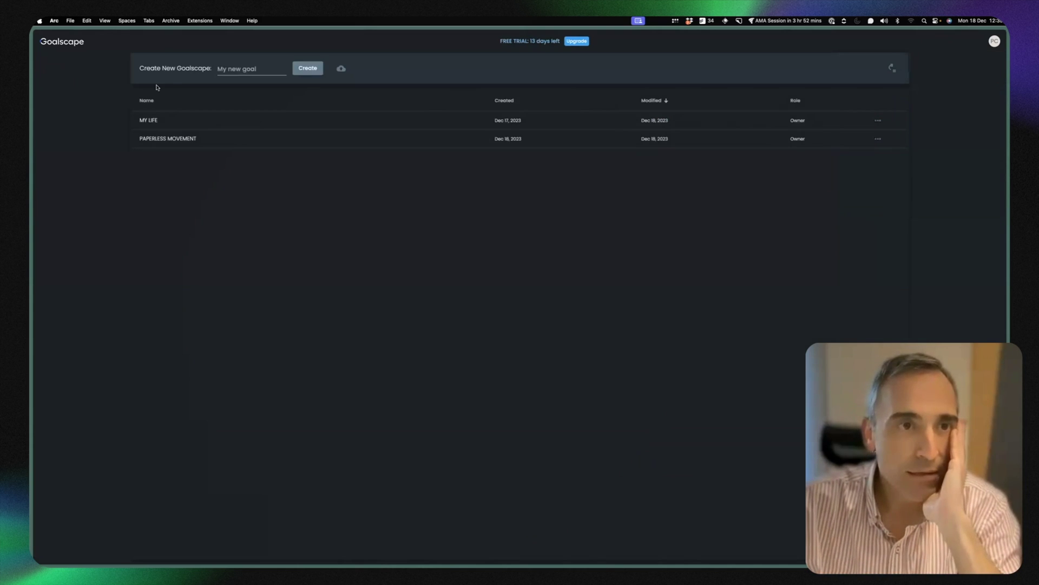
pyautogui.click(152, 122)
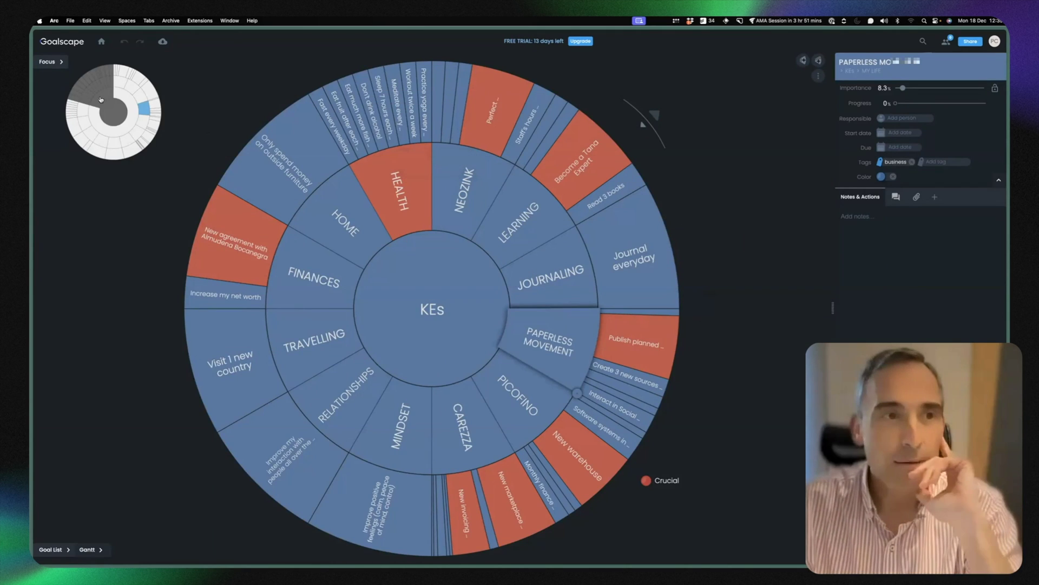
pyautogui.click(100, 42)
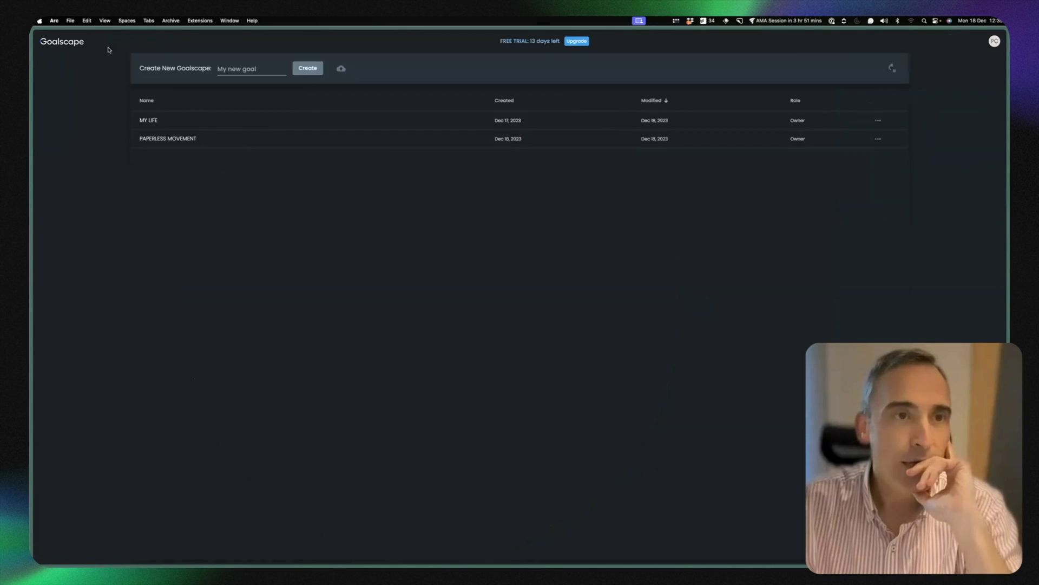
pyautogui.click(167, 139)
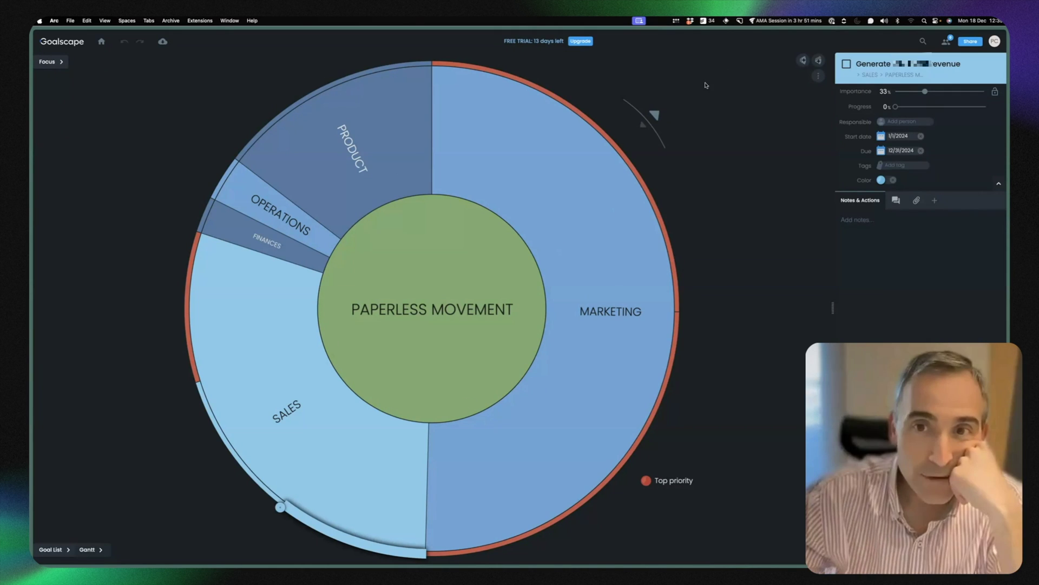
# Step: Expand the sub-goal ring, focus briefly on MARKETING, then return to the full Paperless Movement wheel
pyautogui.click(655, 115)
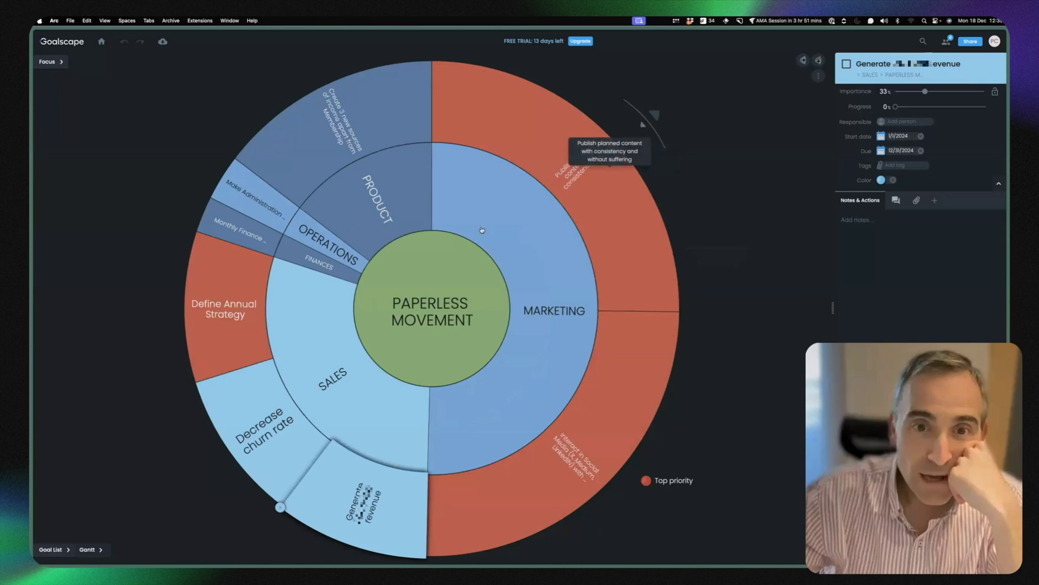
pyautogui.click(523, 251)
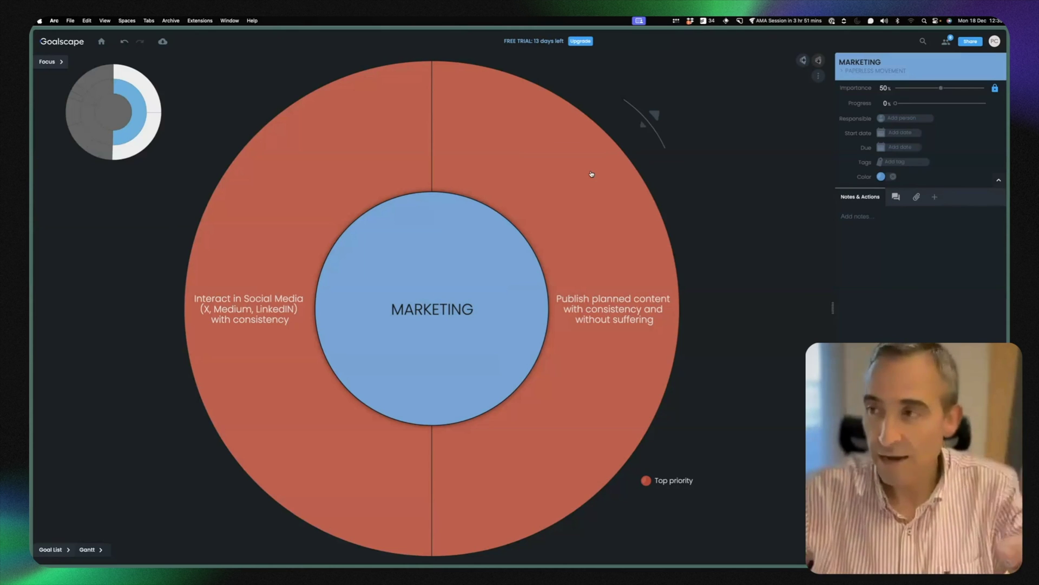
pyautogui.click(644, 126)
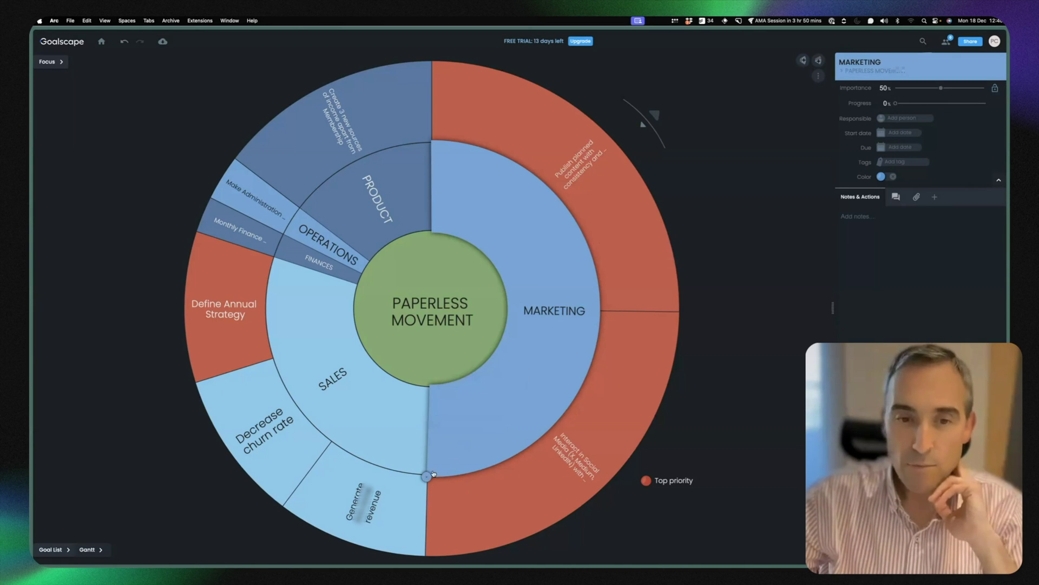
# Step: Select SALES and drag its boundary with Marketing until Sales reads about 34% importance
pyautogui.moveTo(427, 476); pyautogui.dragTo(336, 391)
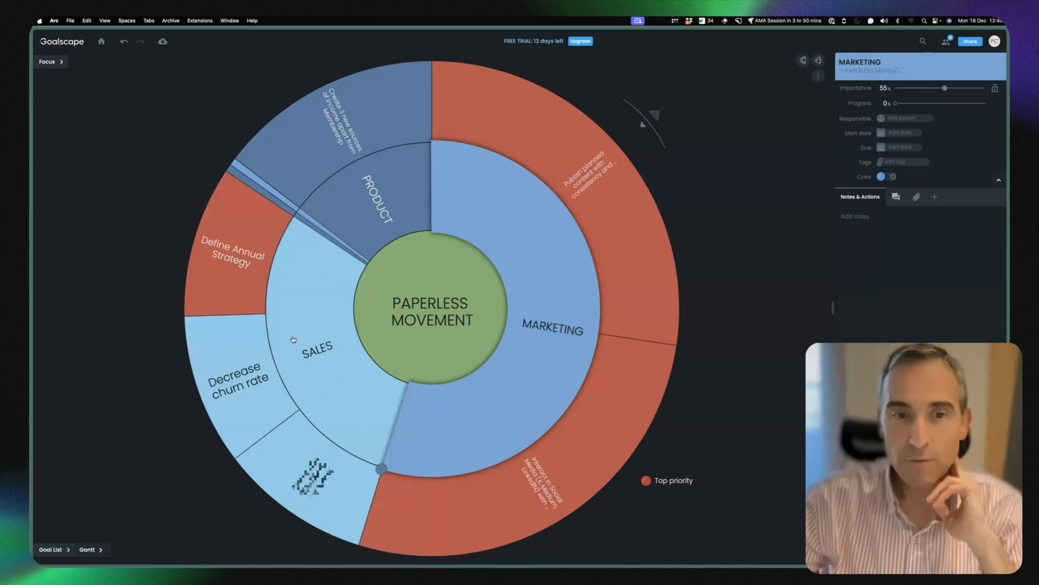
pyautogui.click(296, 283)
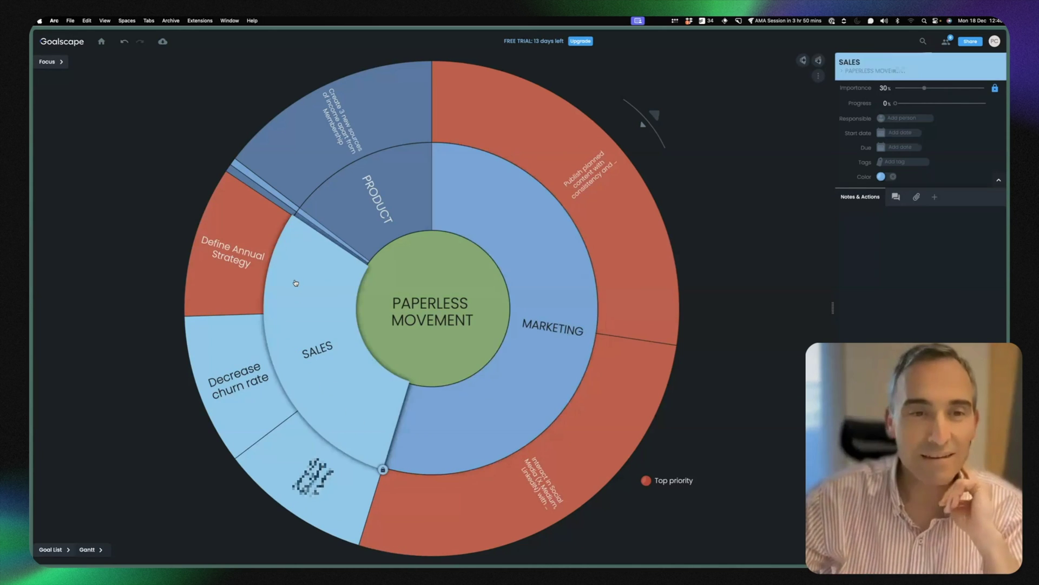
pyautogui.click(995, 89)
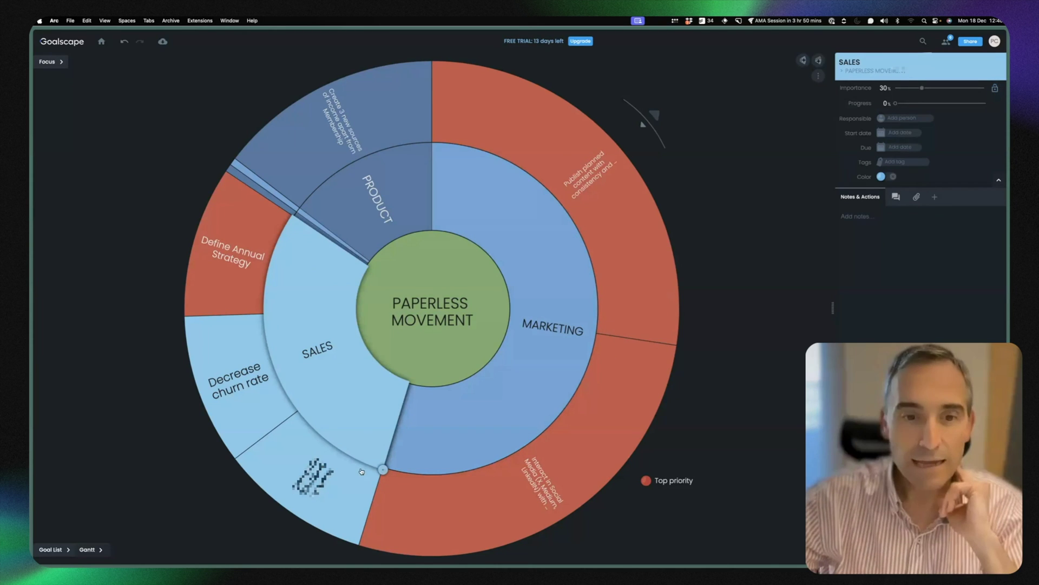
pyautogui.moveTo(383, 467); pyautogui.dragTo(280, 288)
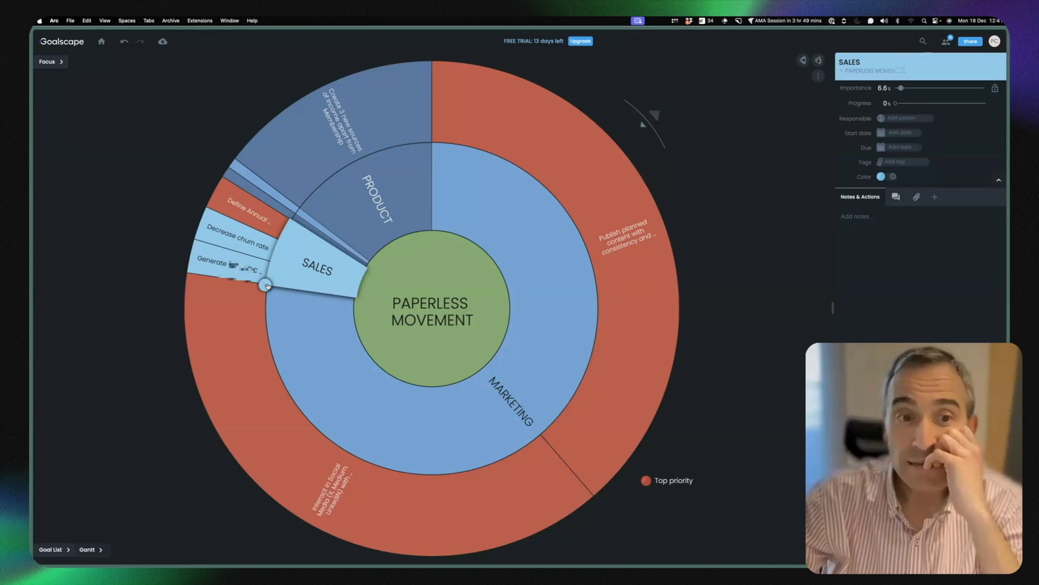
pyautogui.moveTo(269, 288); pyautogui.dragTo(383, 395)
pyautogui.moveTo(438, 417)
pyautogui.mouseDown()
pyautogui.moveTo(450, 425)
pyautogui.moveTo(432, 433)
pyautogui.mouseUp()
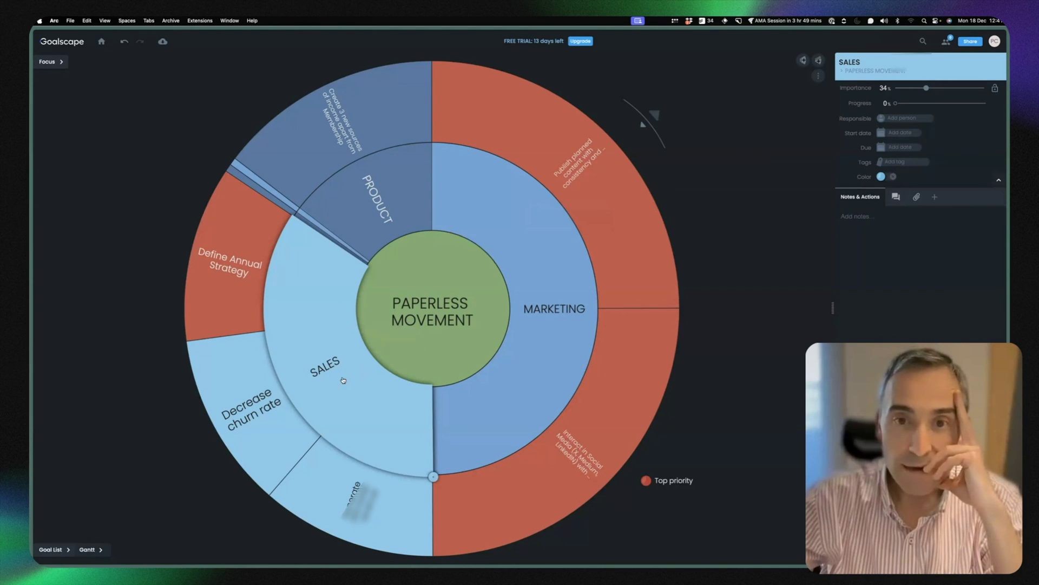
pyautogui.click(88, 550)
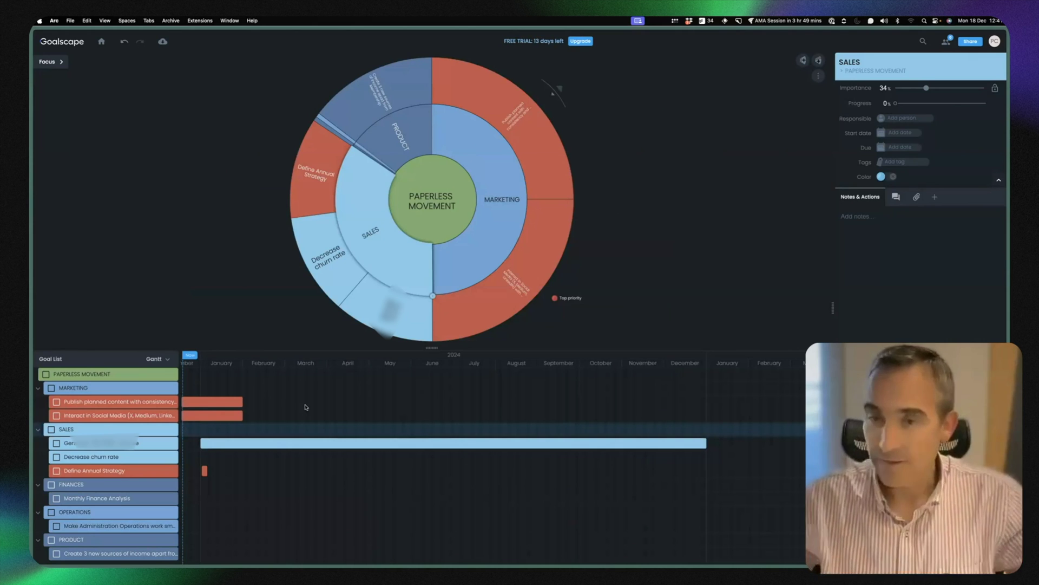
pyautogui.click(53, 61)
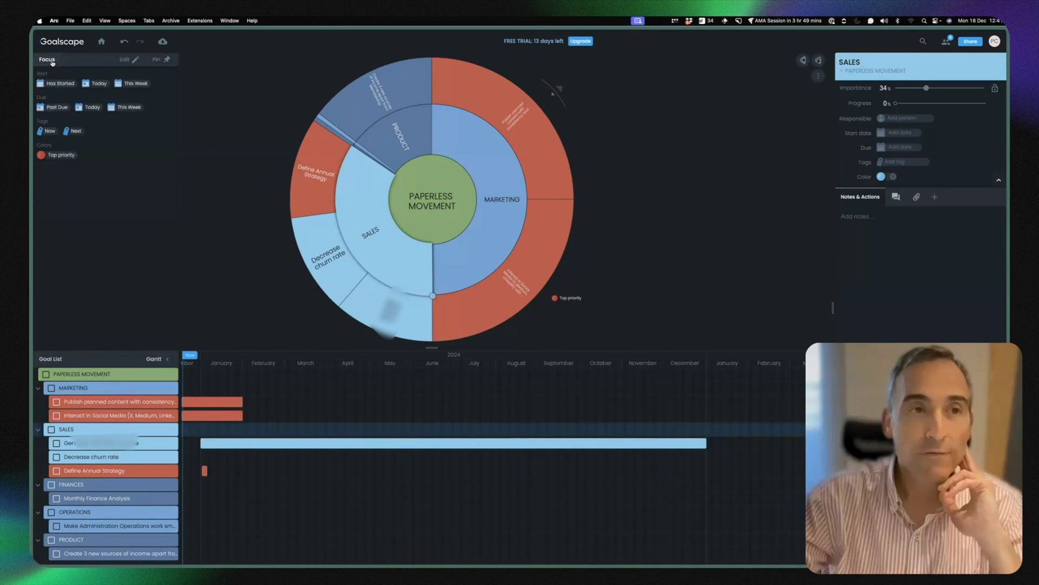
pyautogui.click(62, 156)
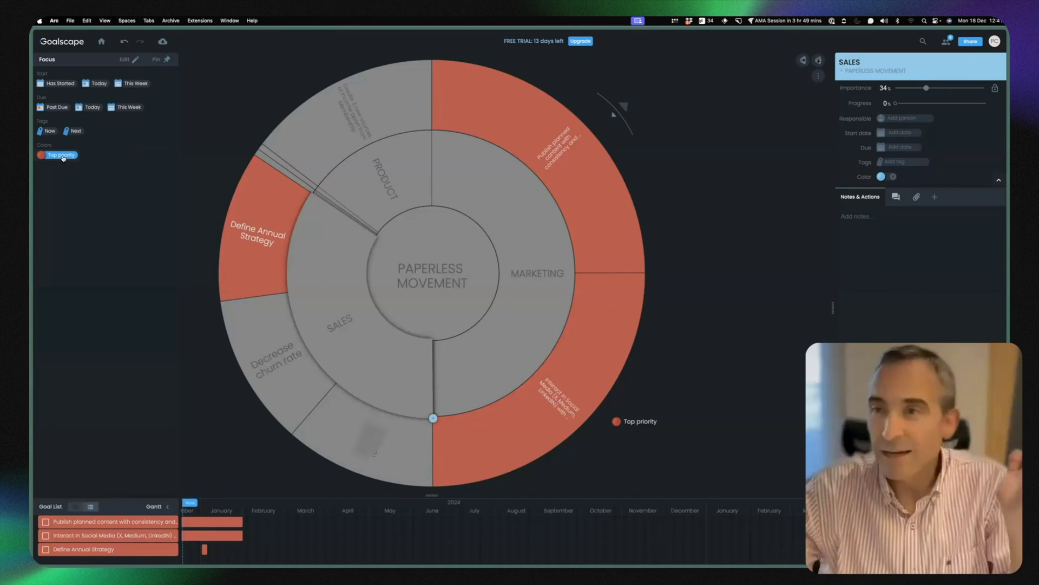
pyautogui.click(556, 160)
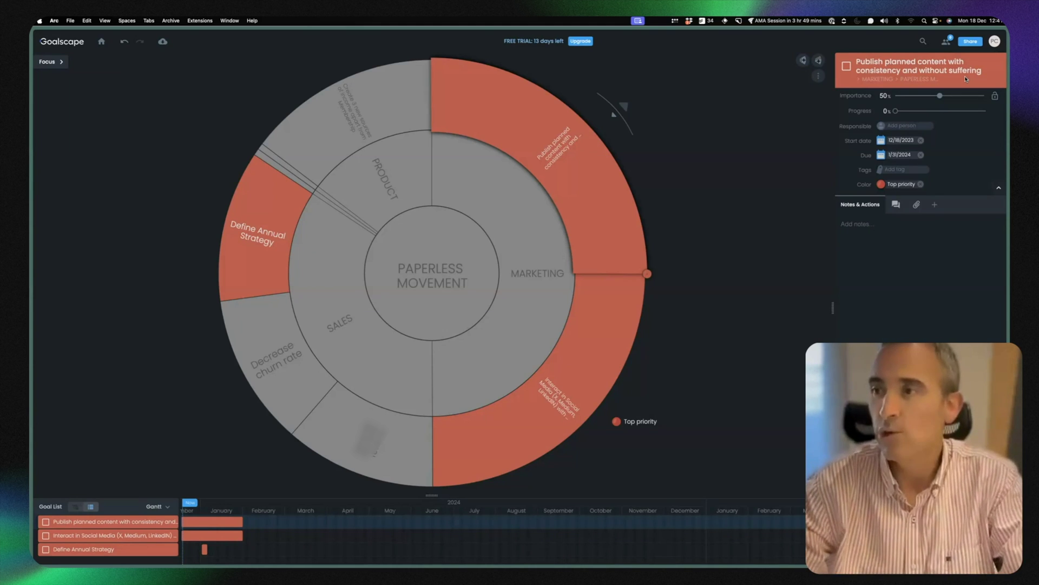
pyautogui.click(581, 379)
pyautogui.click(603, 171)
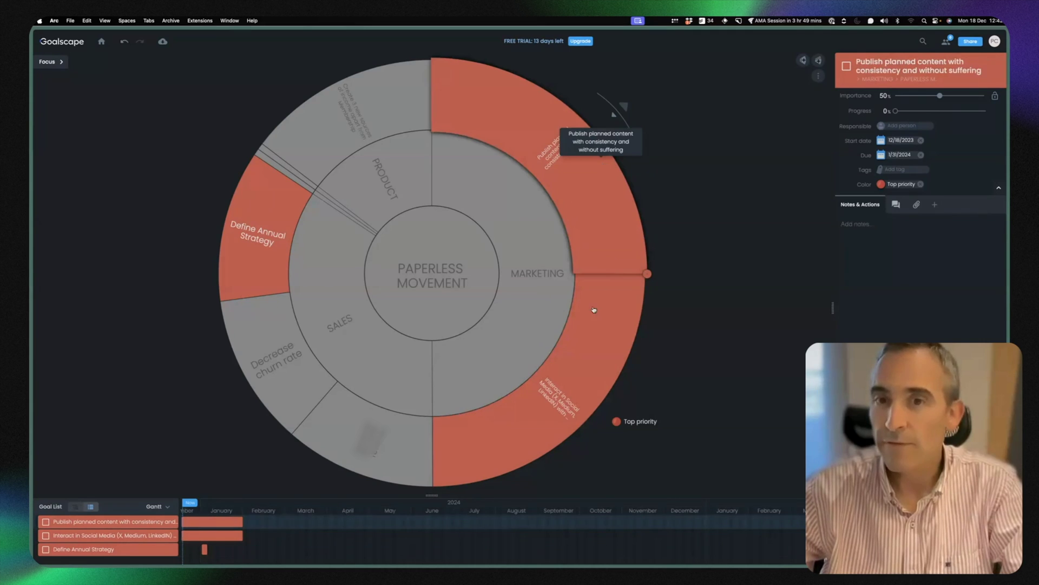
pyautogui.click(594, 348)
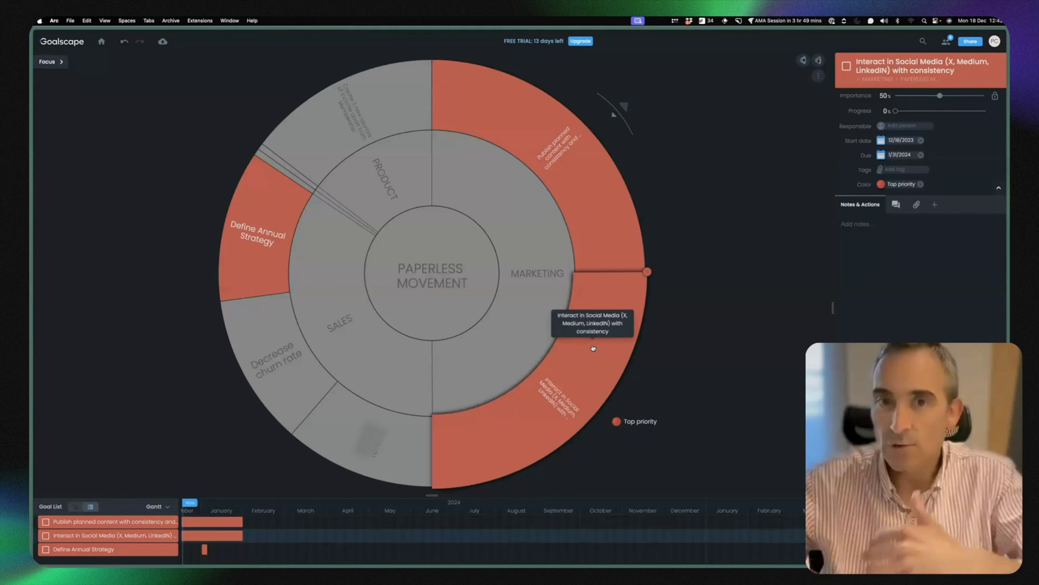
pyautogui.click(584, 234)
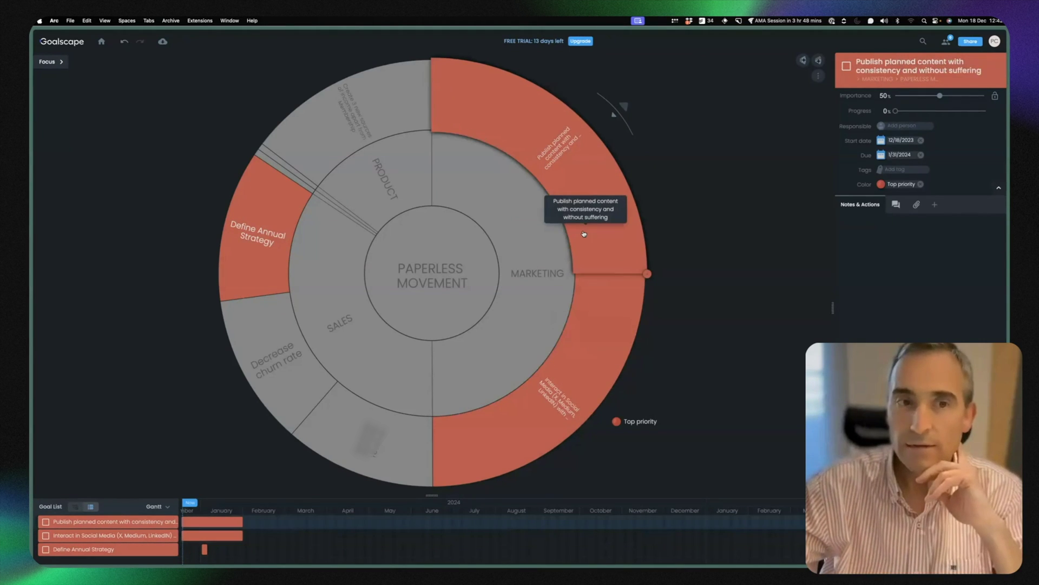
pyautogui.click(251, 222)
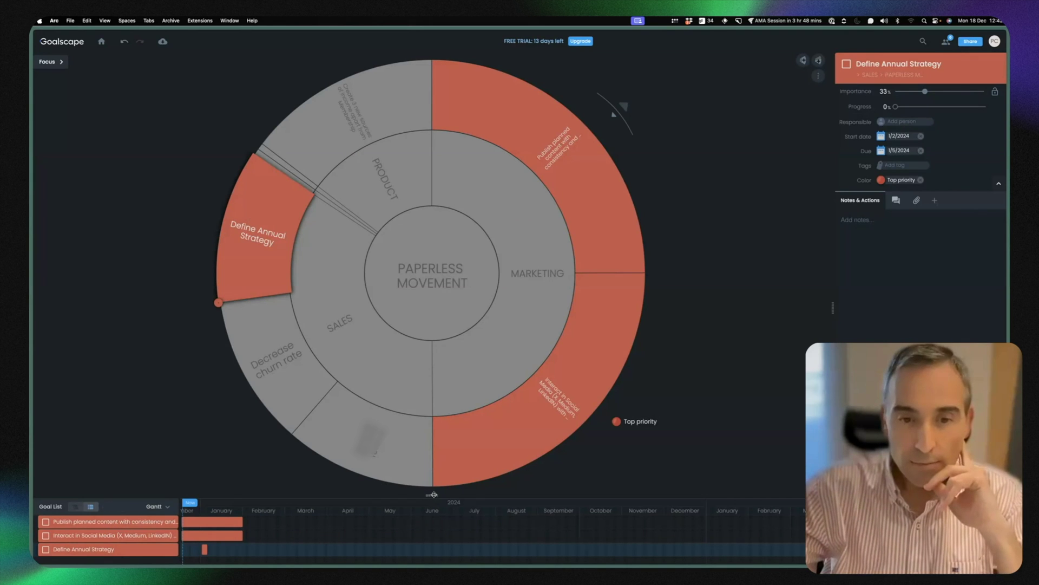
pyautogui.moveTo(432, 495); pyautogui.dragTo(431, 205)
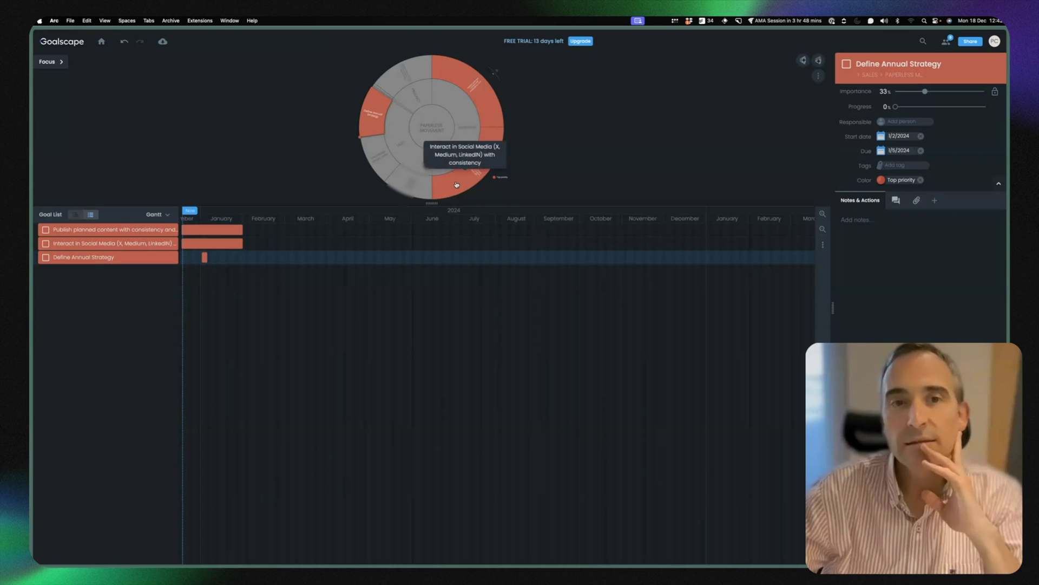
pyautogui.moveTo(431, 203); pyautogui.dragTo(426, 561)
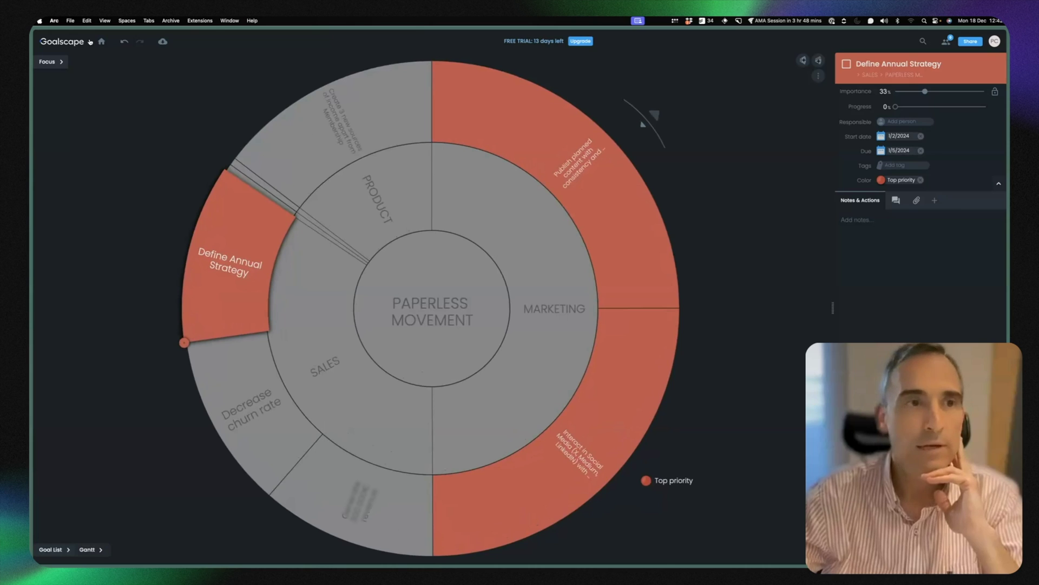
pyautogui.moveTo(57, 83)
pyautogui.click(58, 156)
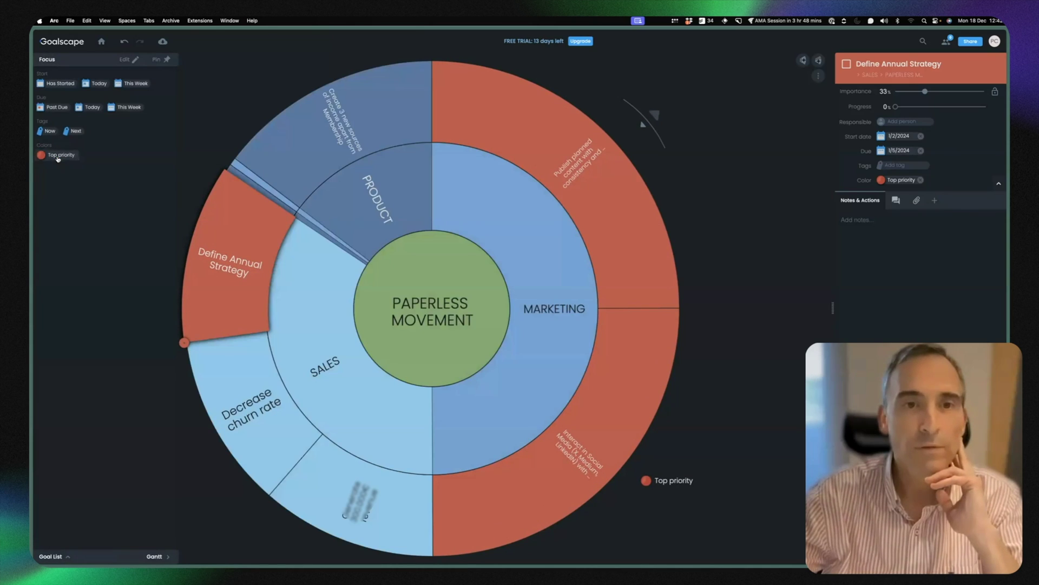
# Step: In the PRODUCT pillar, add a 'Product A' sub-goal under Create 3 new sources of income
pyautogui.doubleClick(402, 222)
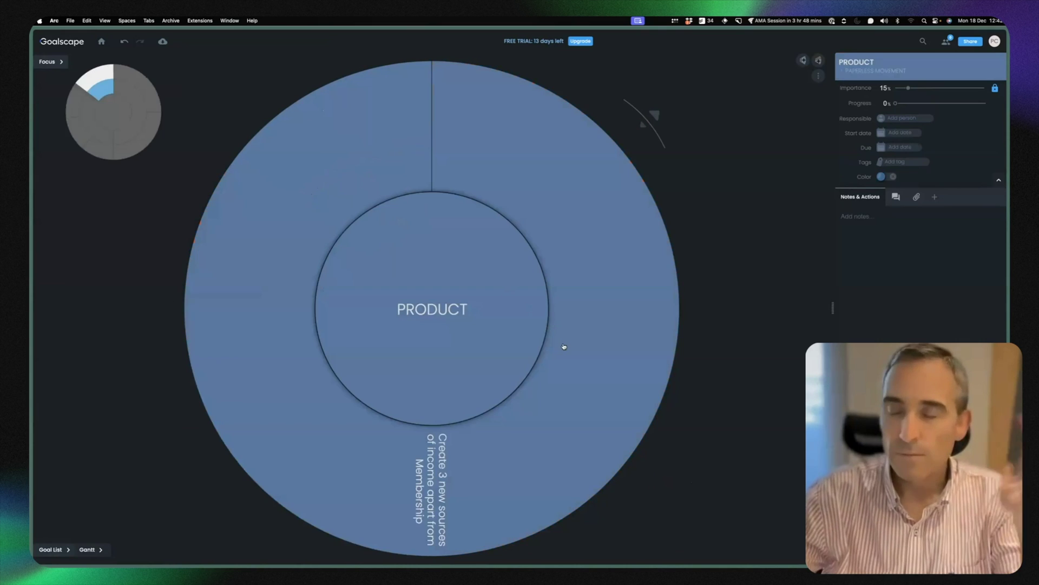
pyautogui.click(460, 478)
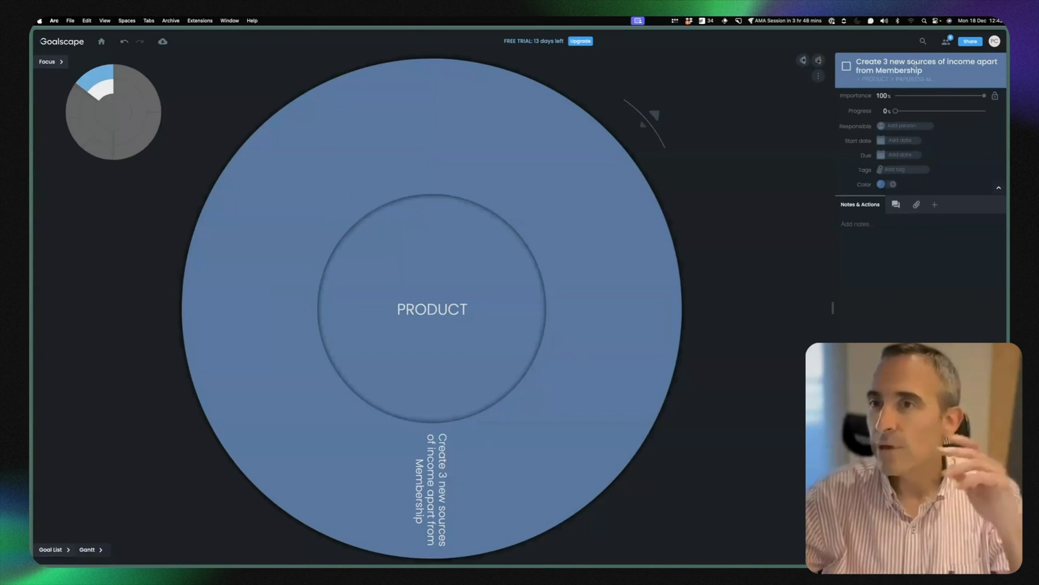
pyautogui.click(802, 61)
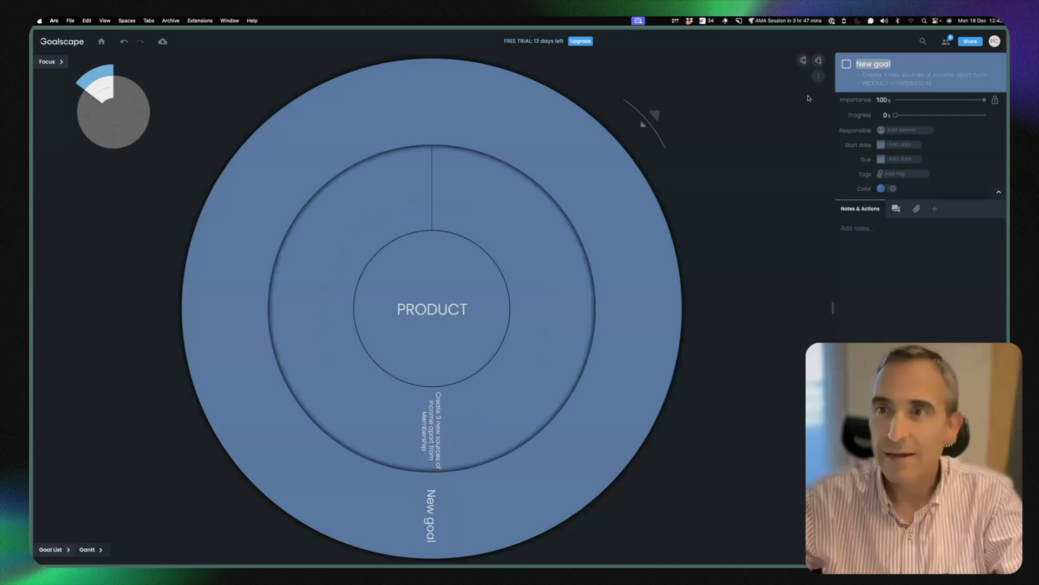
pyautogui.write('Product A')
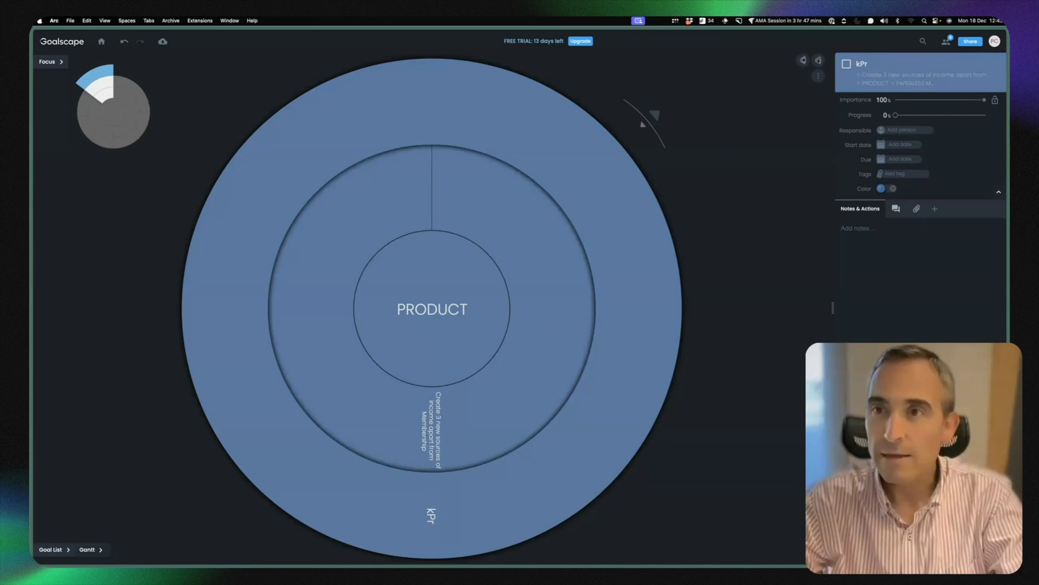
pyautogui.press('Tab')
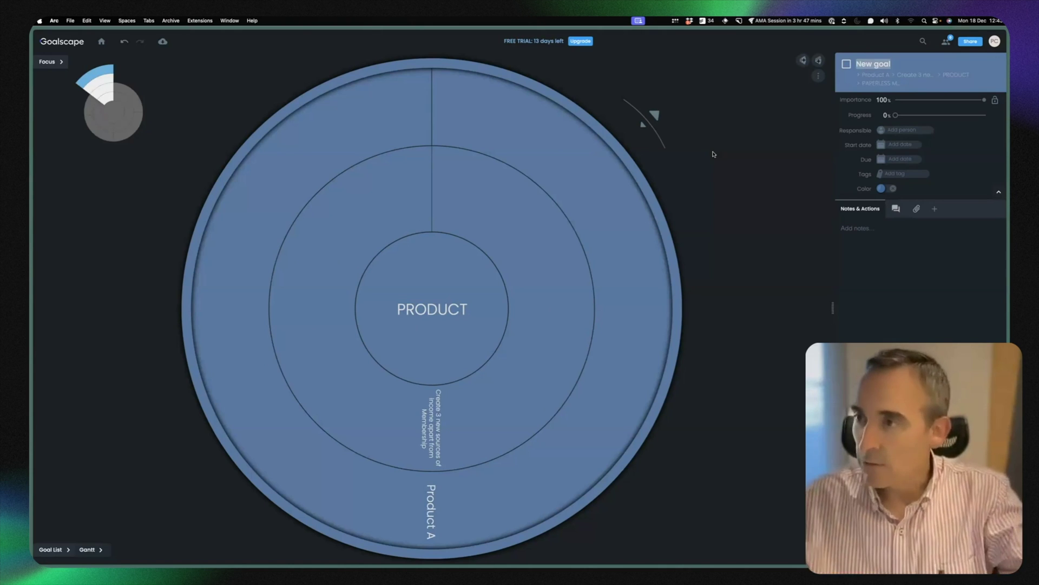
# Step: Delete the stray placeholder goal, add sibling 'Product B', and zoom back to the full wheel
pyautogui.click(818, 75)
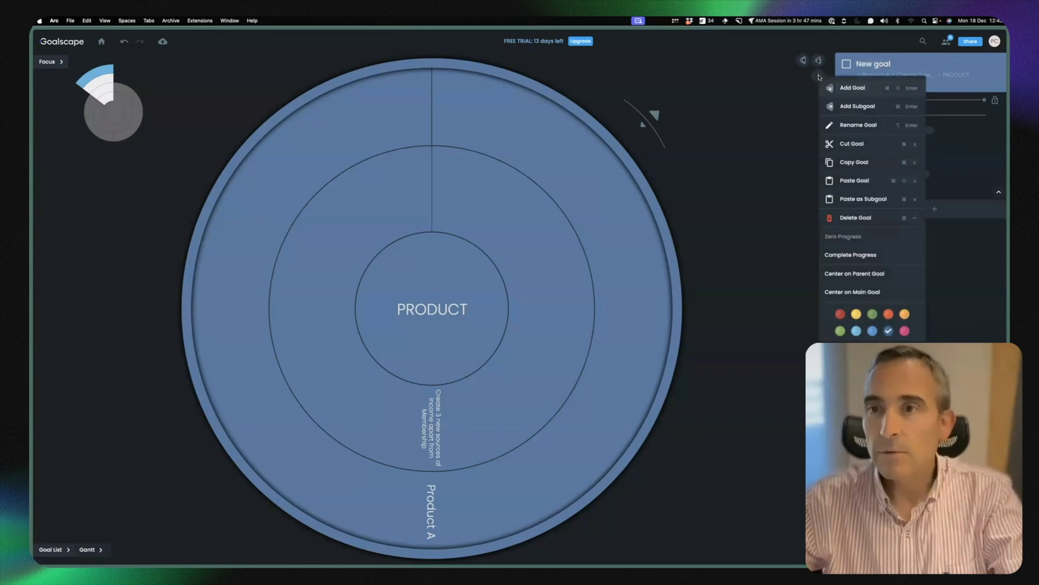
pyautogui.click(852, 217)
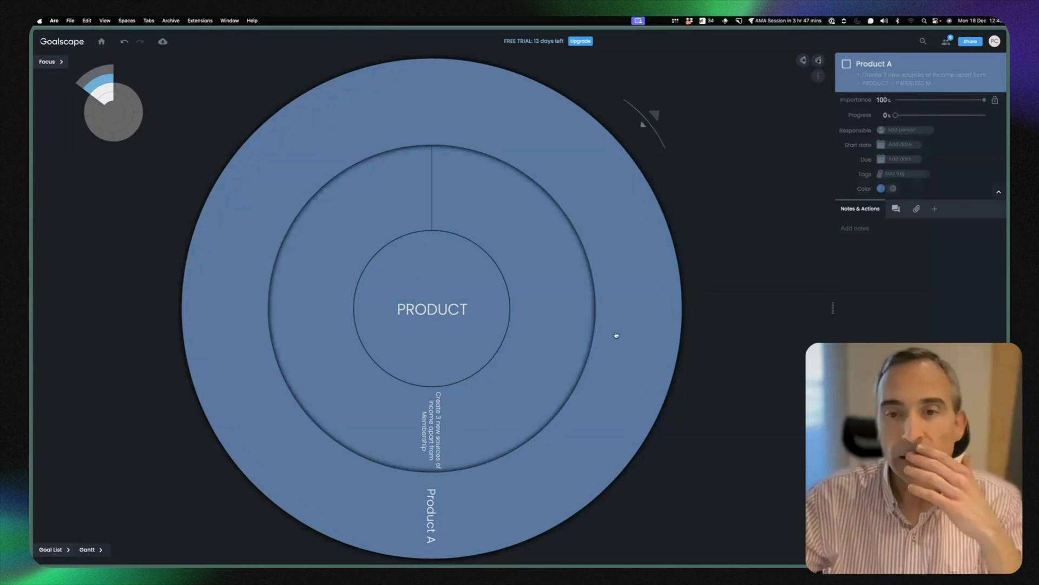
pyautogui.click(804, 62)
pyautogui.write('Product B')
pyautogui.press('Return')
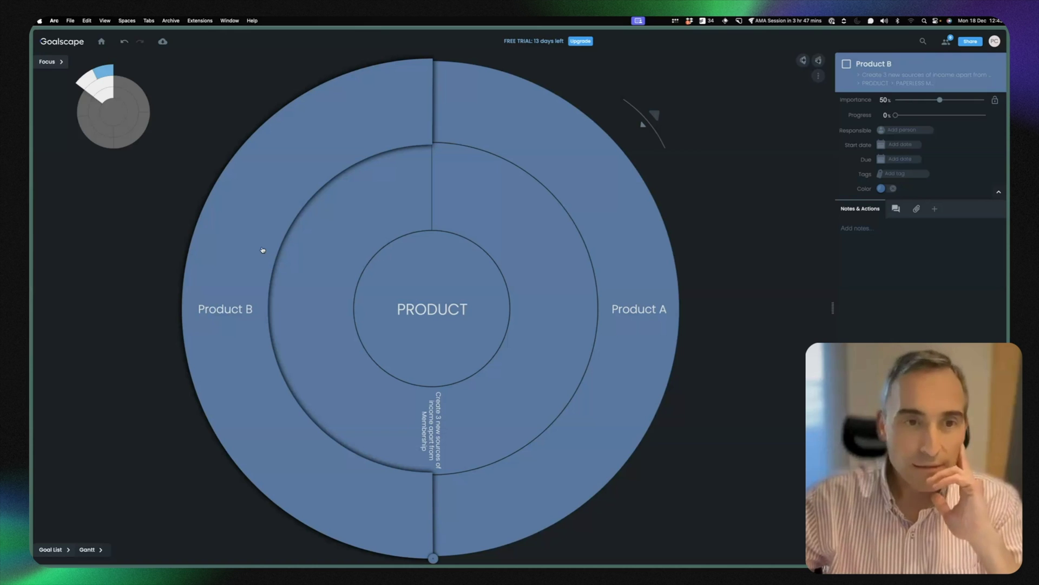
pyautogui.press('Escape')
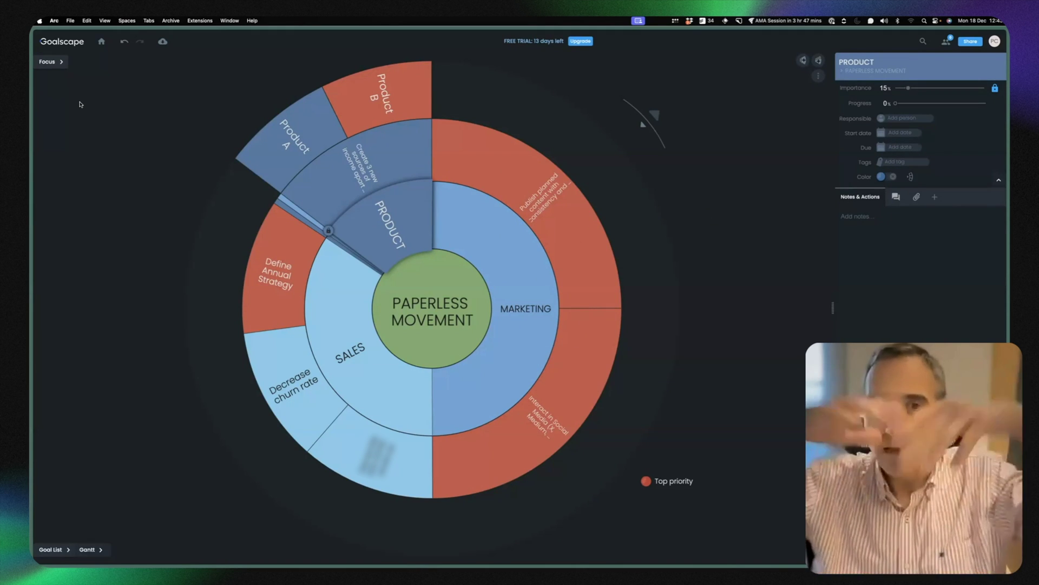
# Step: Turn the Top priority focus filter on, then clear it again
pyautogui.click(62, 63)
pyautogui.click(45, 155)
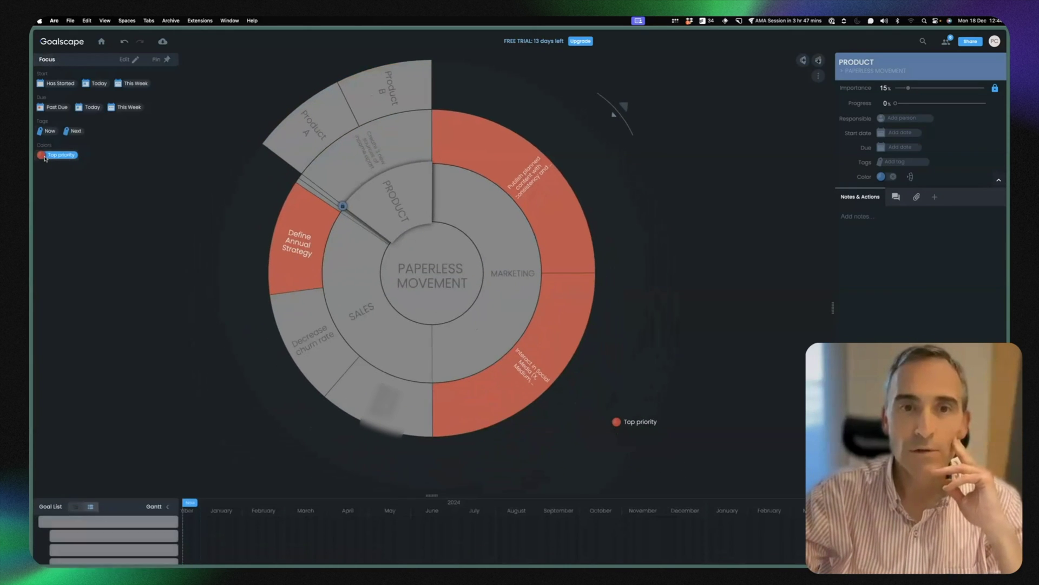
pyautogui.click(52, 64)
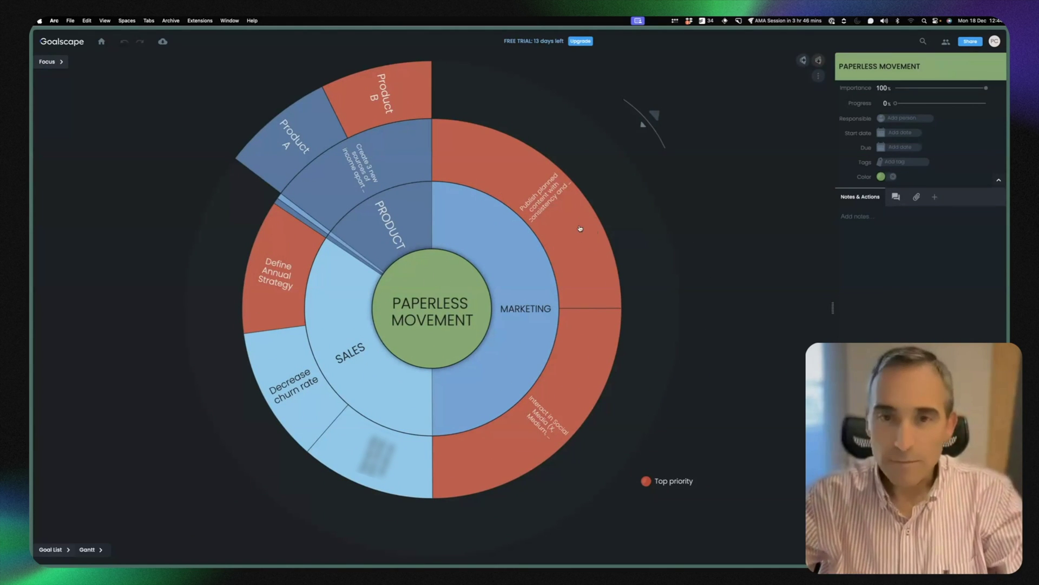
# Step: Widen Product B to 95% importance and show the goal list with its Gantt timeline
pyautogui.click(416, 96)
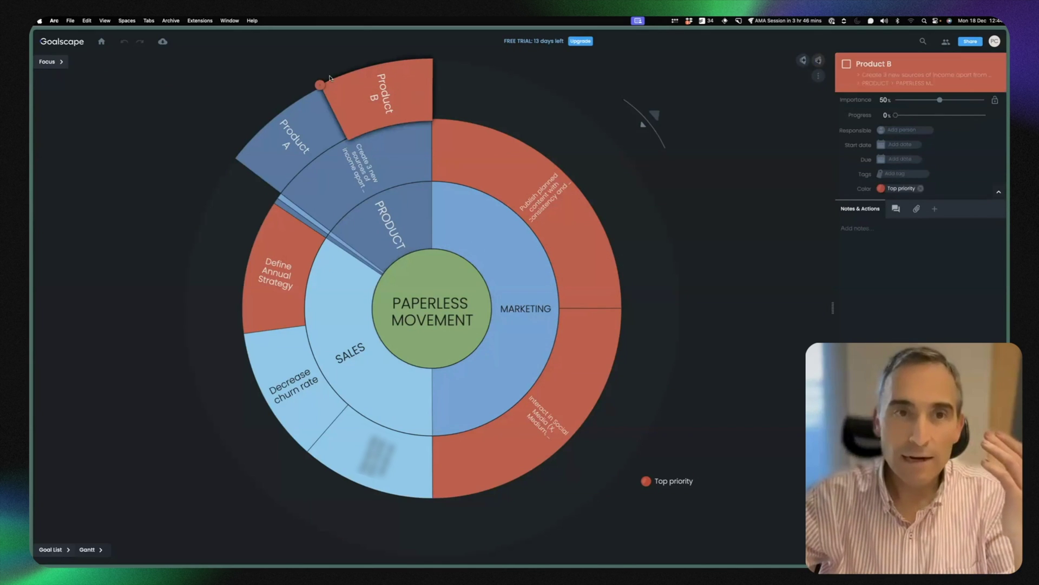
pyautogui.moveTo(320, 84); pyautogui.dragTo(239, 149)
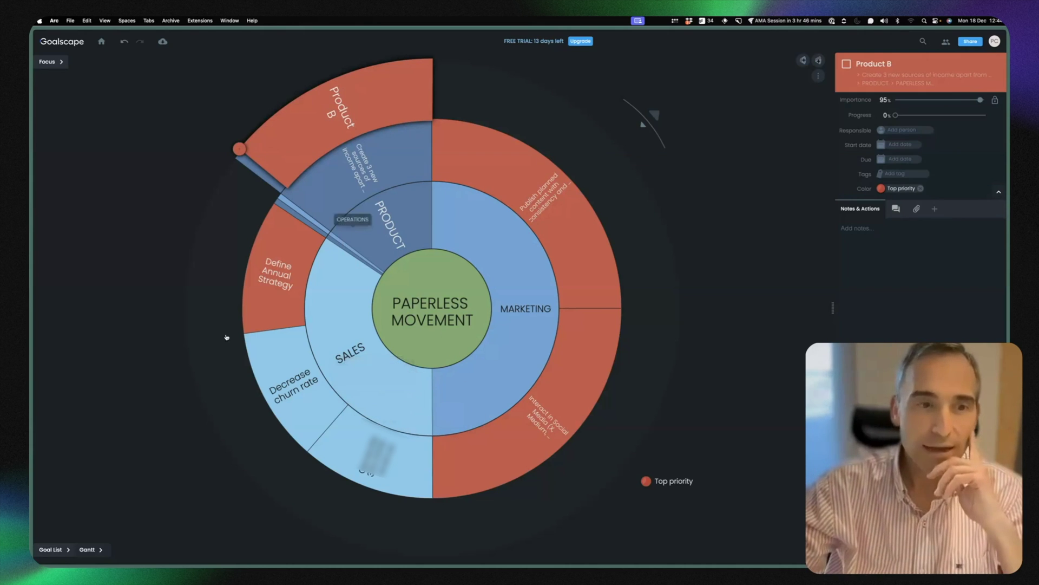
pyautogui.click(100, 550)
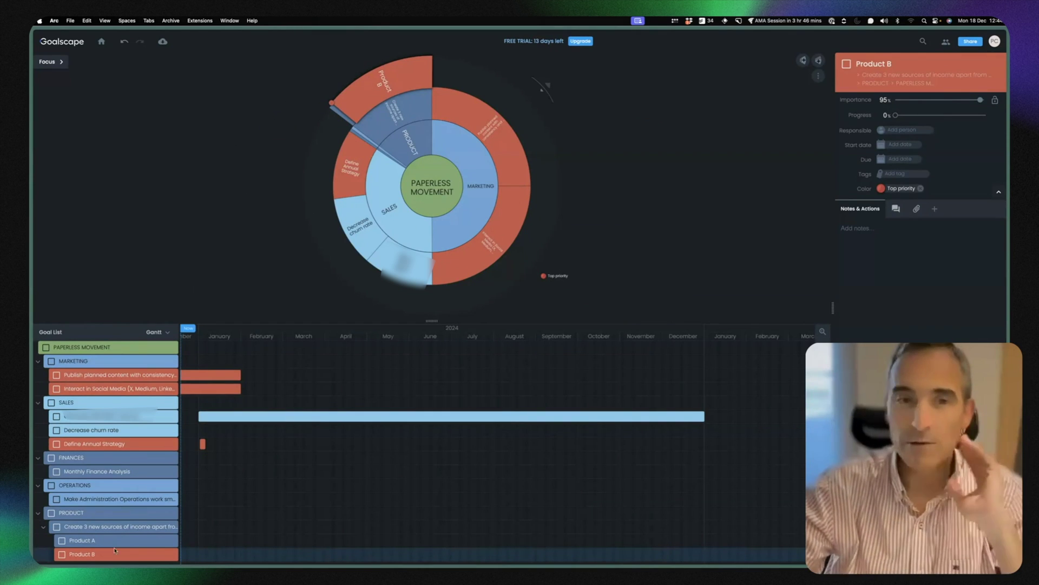
# Step: Select the SALES revenue goal in the goal list and drag its progress to 57%
pyautogui.click(135, 420)
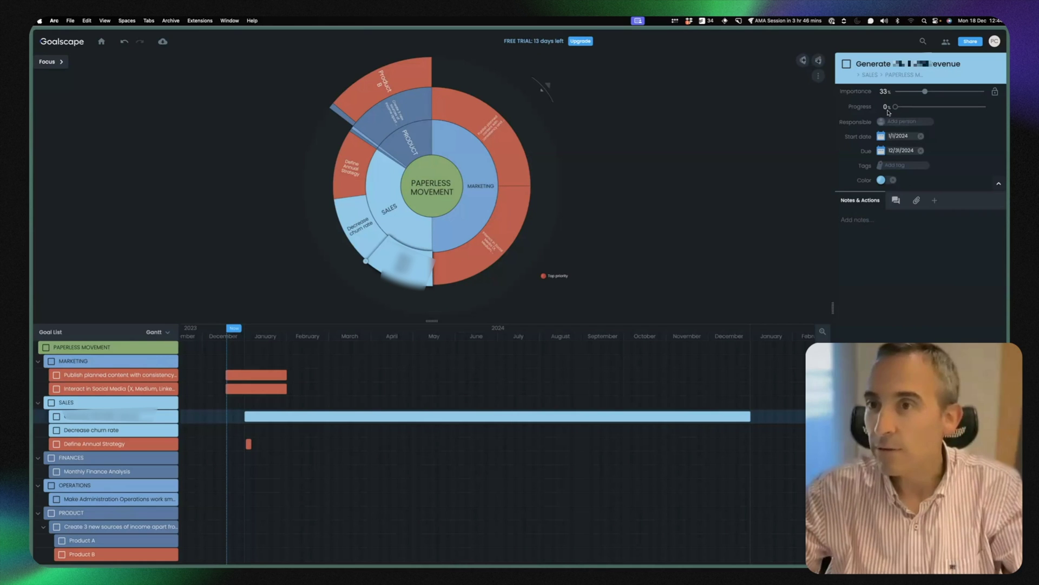
pyautogui.moveTo(895, 107); pyautogui.dragTo(947, 106)
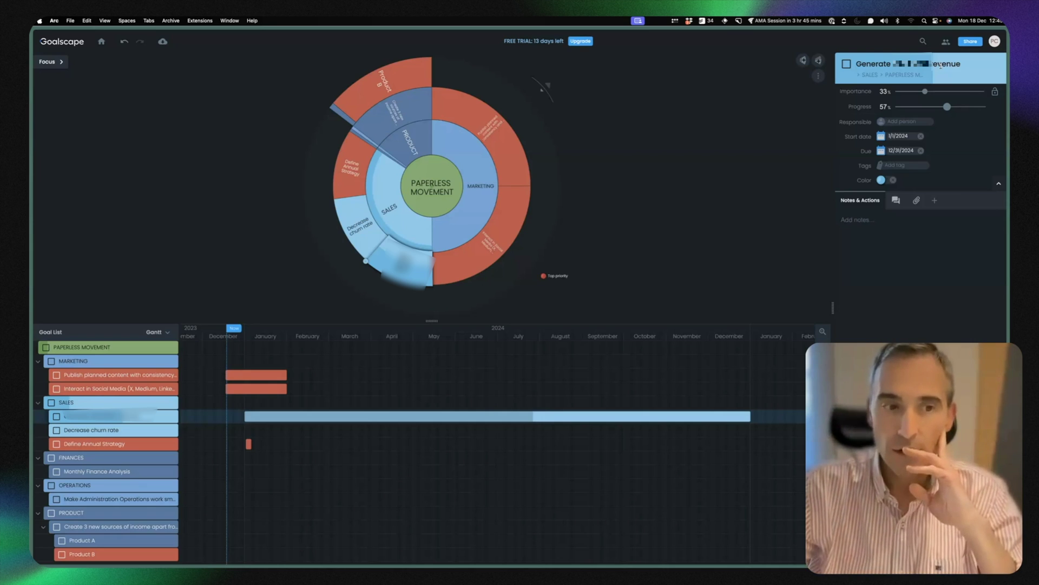
# Step: Collapse the Marketing, Sales, Finances, Operations and Product groups, then drag the divider down to hide the Gantt
pyautogui.click(38, 362)
pyautogui.click(38, 375)
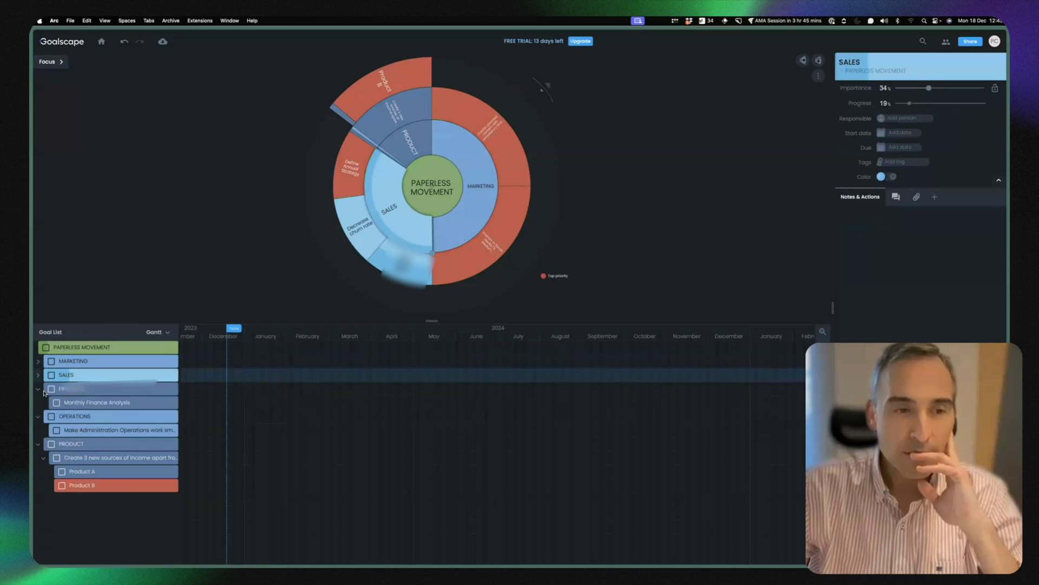
pyautogui.click(37, 389)
pyautogui.click(38, 403)
pyautogui.click(38, 416)
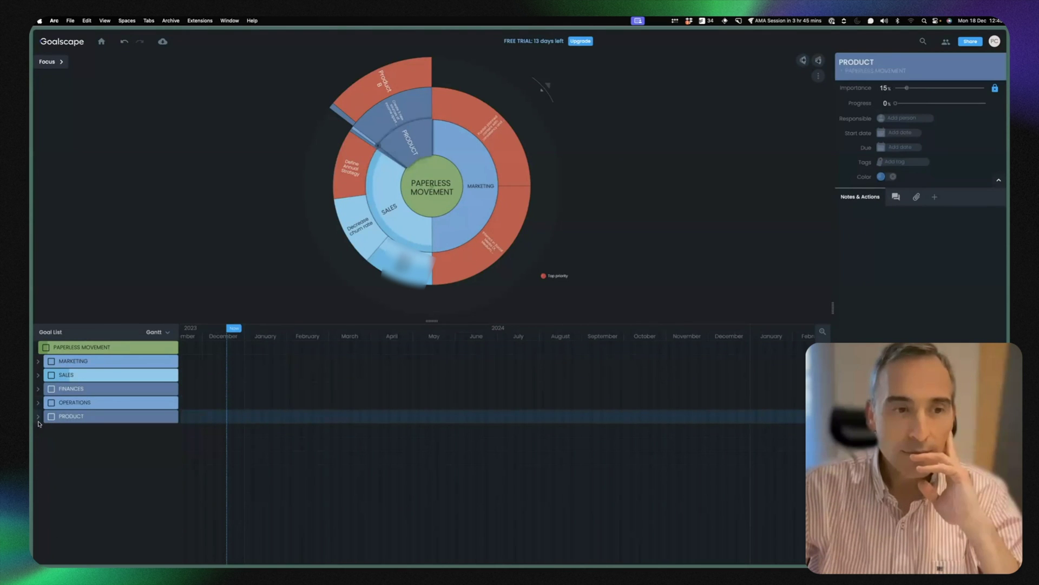
pyautogui.click(38, 376)
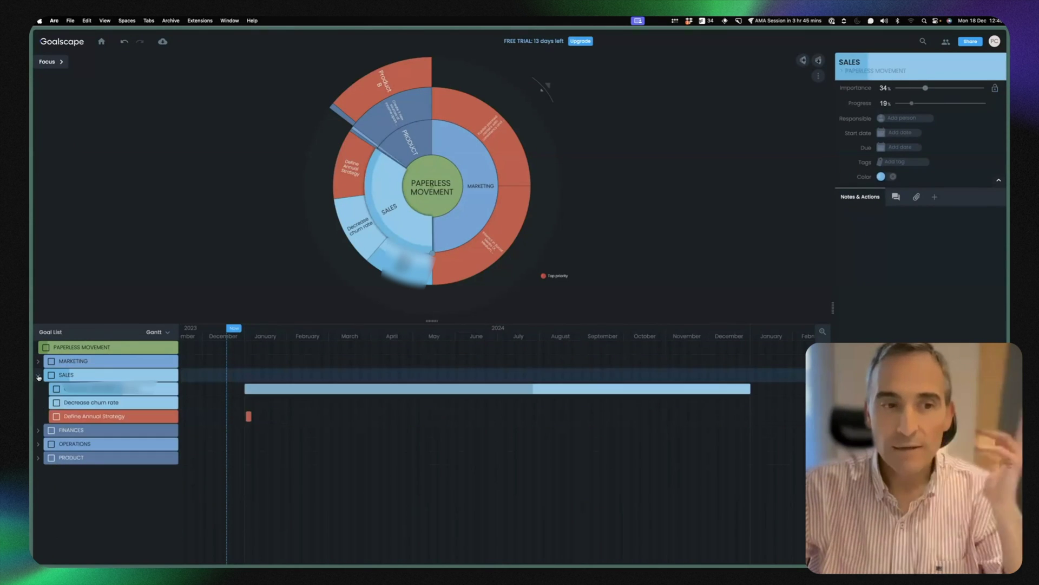
pyautogui.click(38, 377)
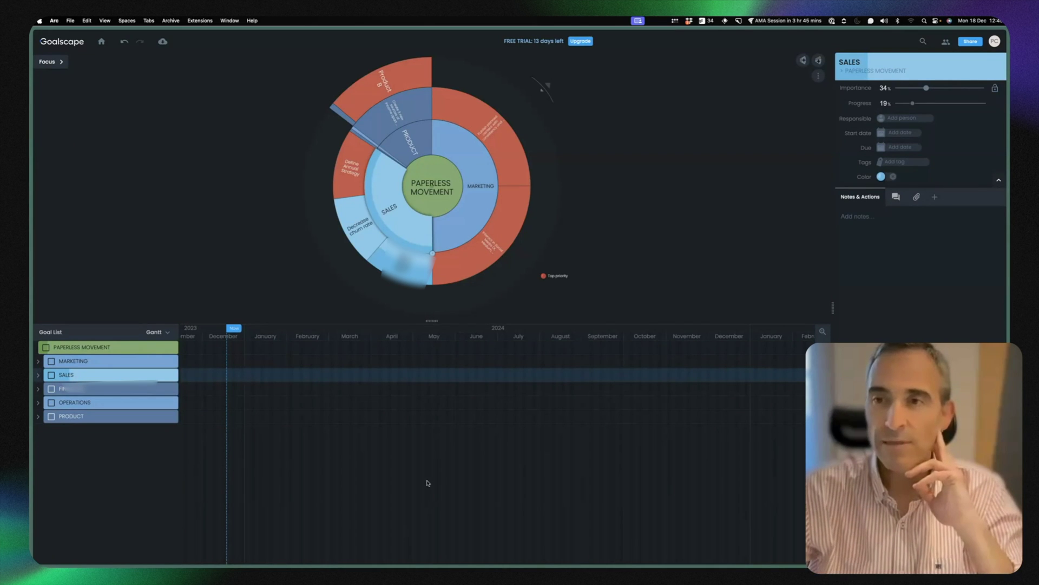
pyautogui.moveTo(430, 320); pyautogui.dragTo(435, 556)
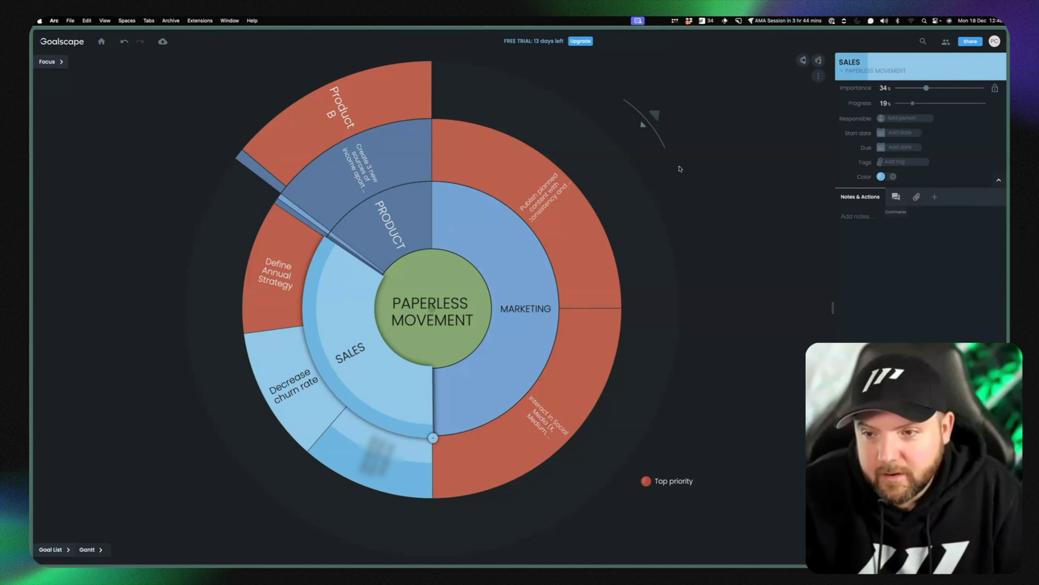
# Step: Collapse two levels of the wheel, then expand them back to show the Product B ring
pyautogui.click(643, 126)
pyautogui.click(643, 126)
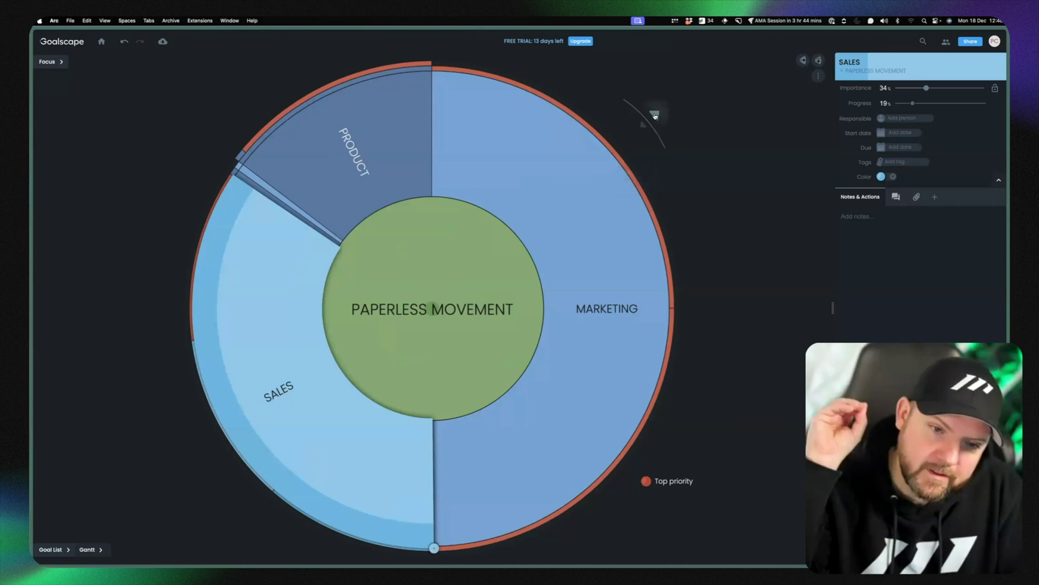
pyautogui.click(655, 115)
pyautogui.click(655, 115)
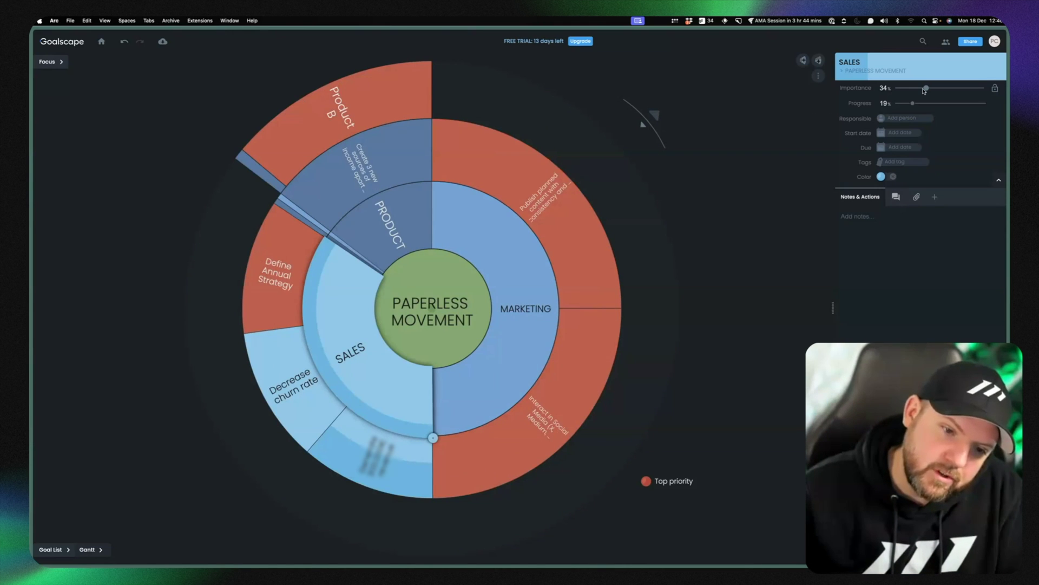
# Step: Set SALES importance to 42% with its slider and open the Share dialog
pyautogui.moveTo(925, 88); pyautogui.dragTo(895, 88)
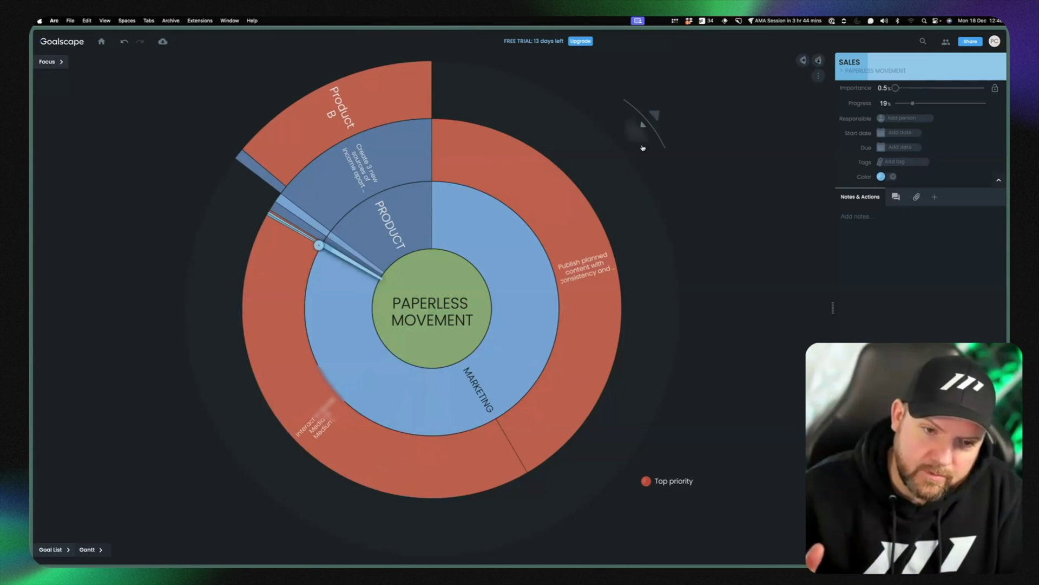
pyautogui.click(939, 87)
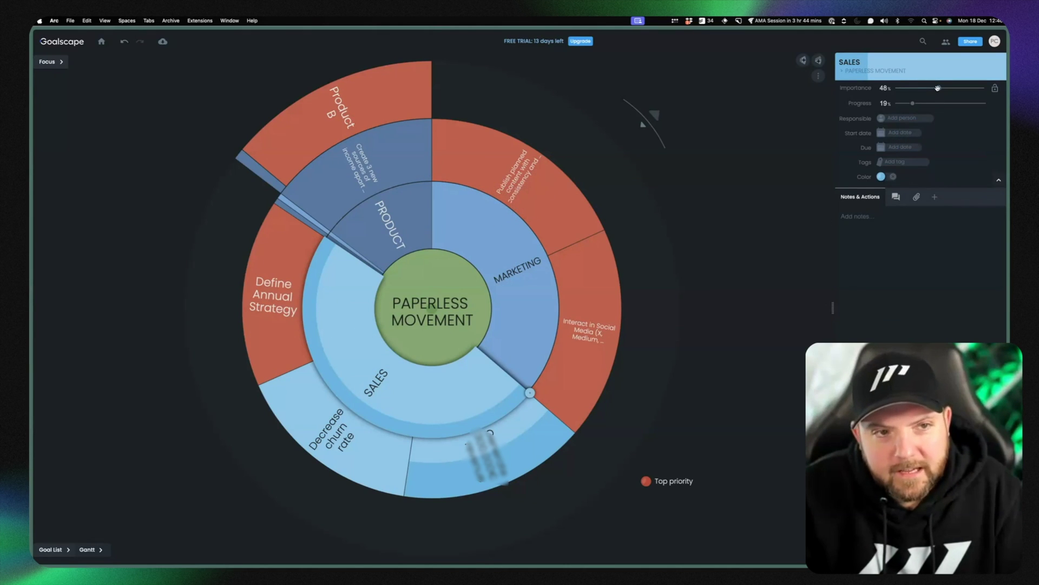
pyautogui.moveTo(938, 89)
pyautogui.mouseDown()
pyautogui.moveTo(909, 90)
pyautogui.moveTo(934, 89)
pyautogui.mouseUp()
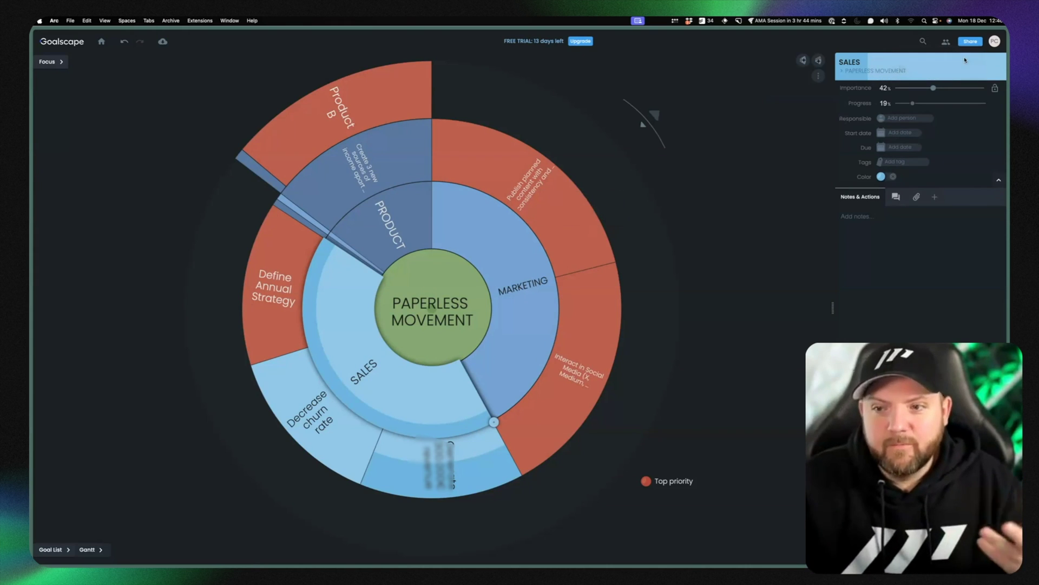
pyautogui.click(970, 42)
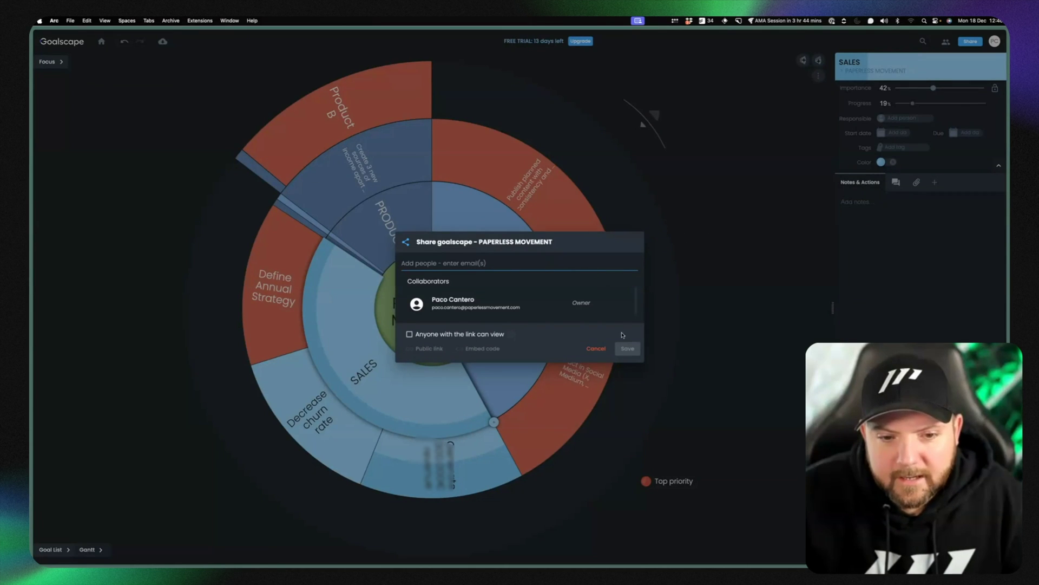
# Step: Cancel the Share goalscape dialog without changing any collaborators
pyautogui.click(596, 349)
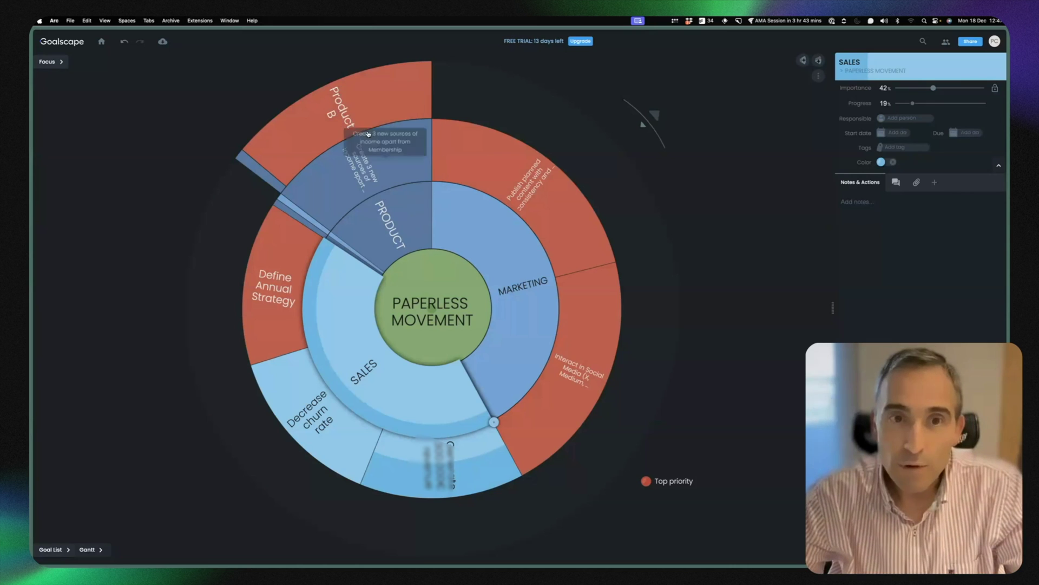
# Step: Move from PRODUCT to Monthly Finance Analysis under Sales and try its fixed 100% importance
pyautogui.doubleClick(400, 199)
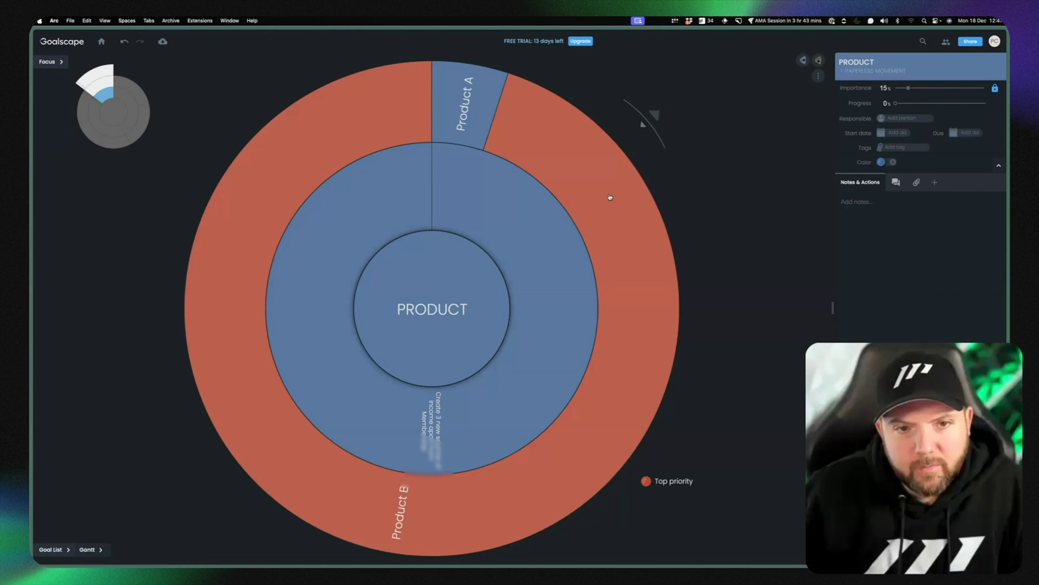
pyautogui.click(444, 301)
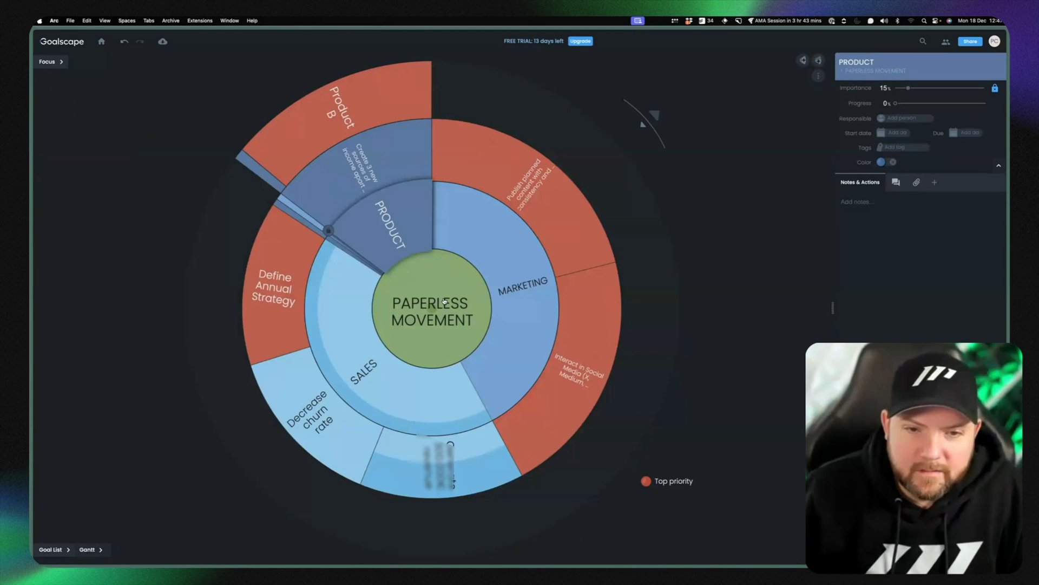
pyautogui.click(433, 312)
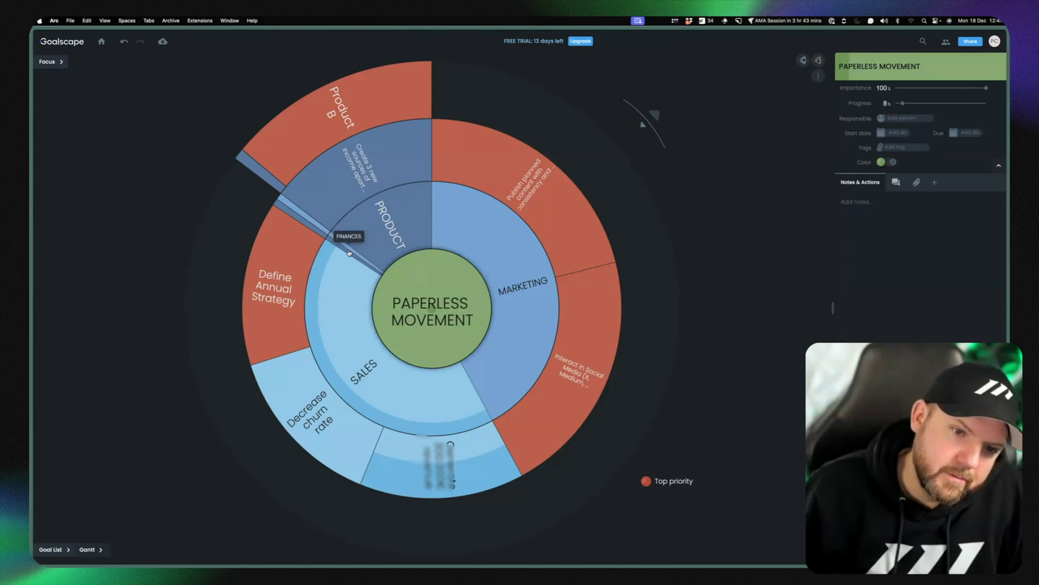
pyautogui.click(342, 266)
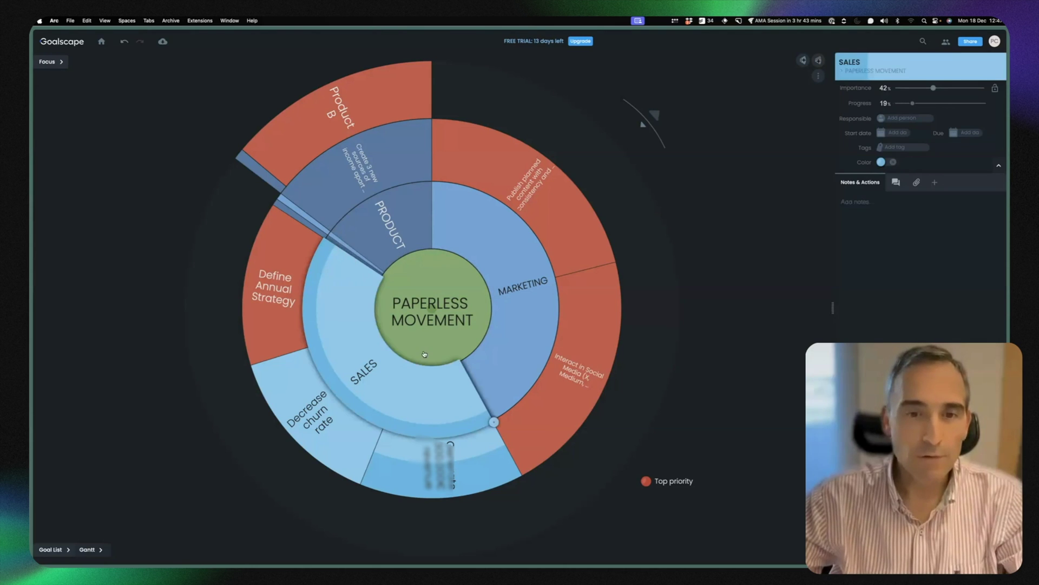
pyautogui.click(320, 234)
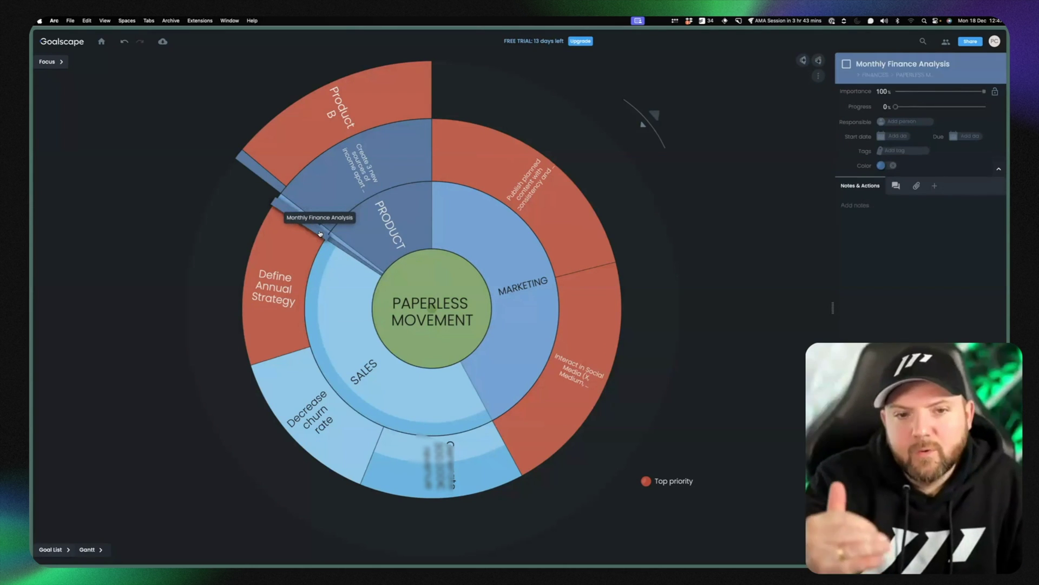
pyautogui.click(983, 91)
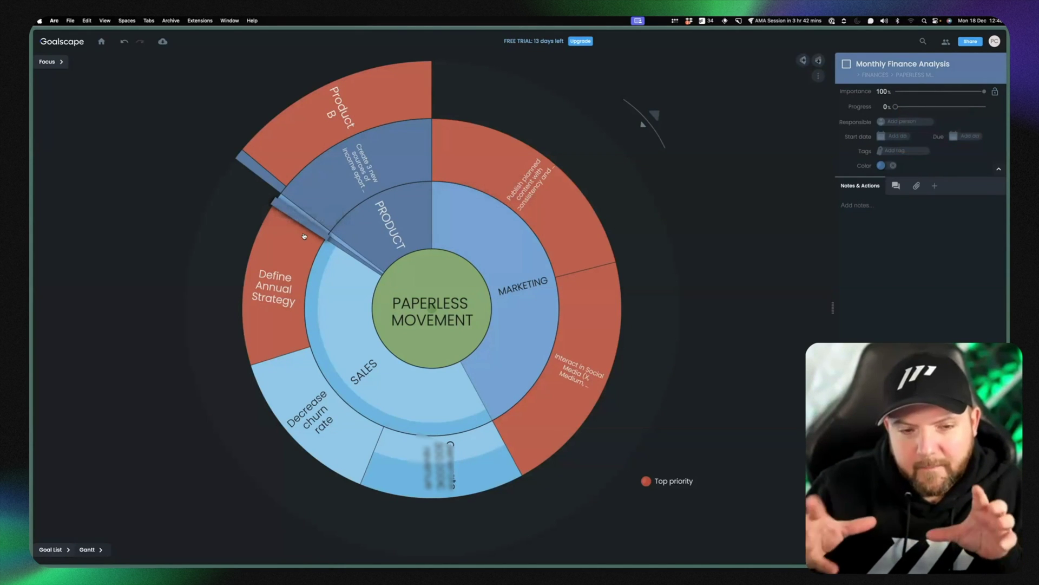
# Step: Select Define Annual Strategy under Sales to show its details: top priority, 33% importance, 0% progress
pyautogui.click(299, 263)
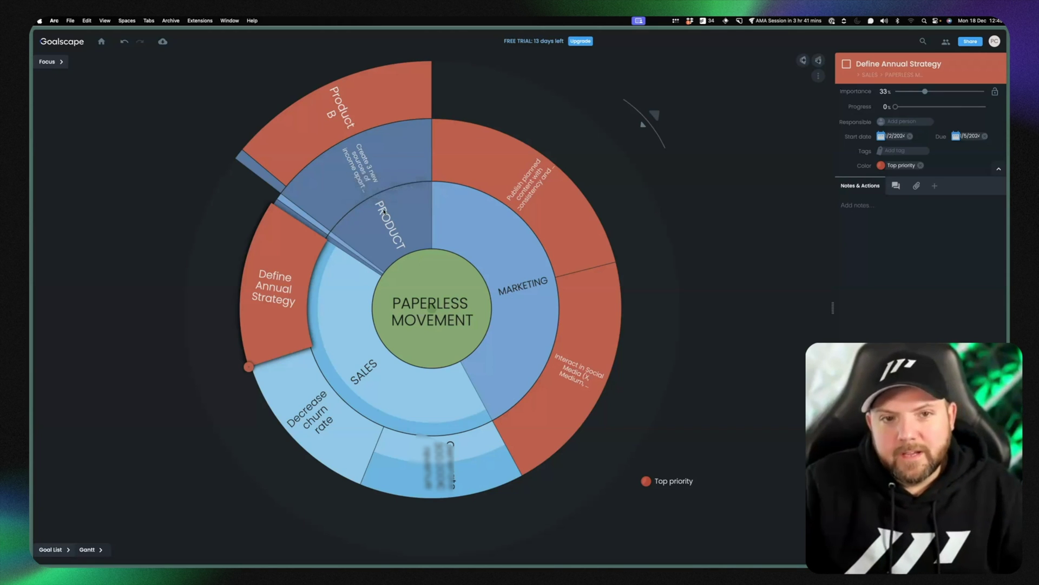
# Step: Inside PRODUCT, widen Product A to 65% importance over Product B, then go home
pyautogui.doubleClick(393, 224)
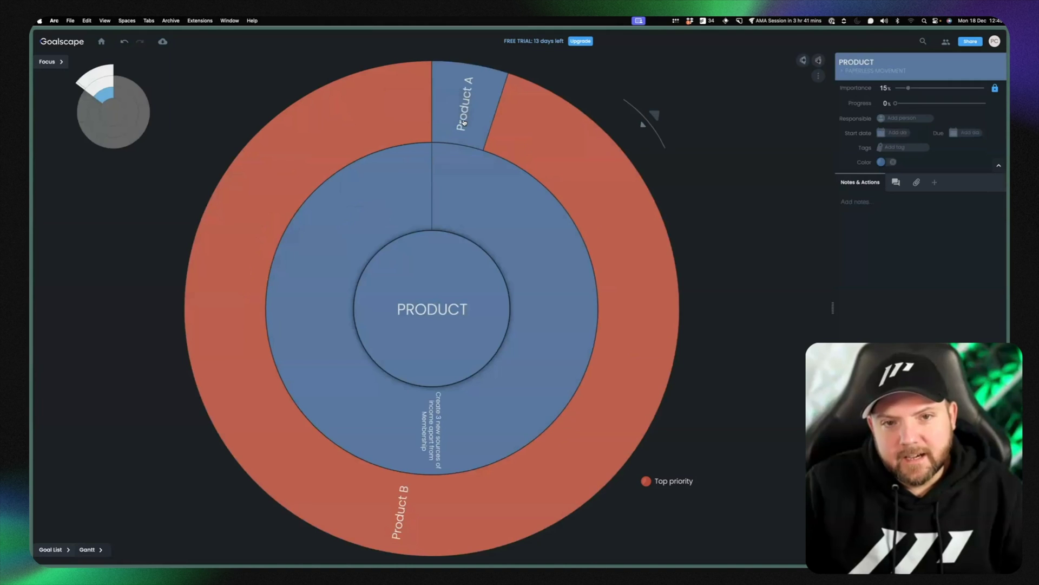
pyautogui.click(464, 122)
pyautogui.moveTo(509, 73); pyautogui.dragTo(294, 417)
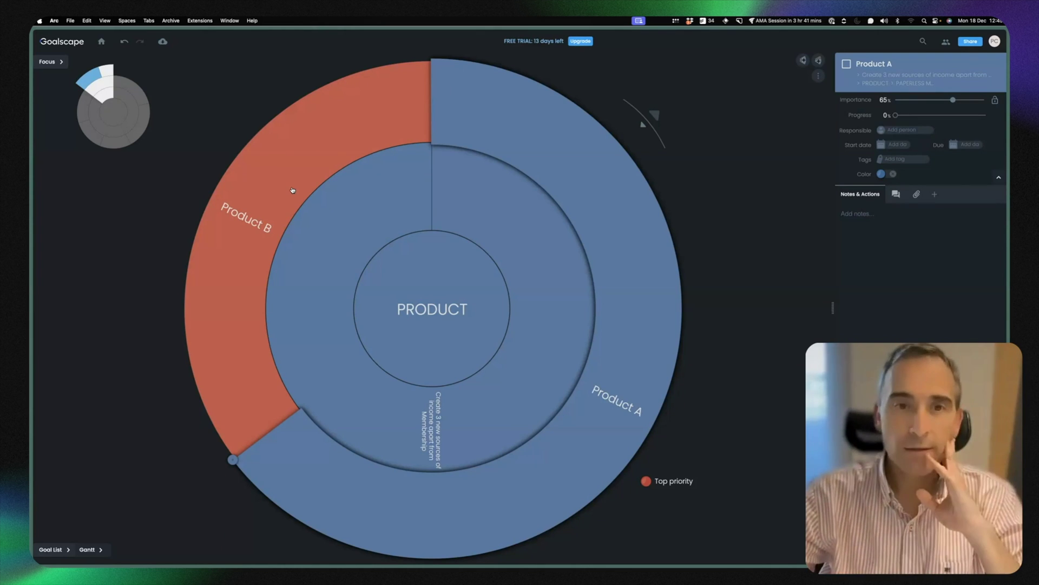
pyautogui.click(102, 42)
# Step: Open MY LIFE and apply the Crucial colour focus filter so only crucial goals like HEALTH stand out
pyautogui.click(150, 139)
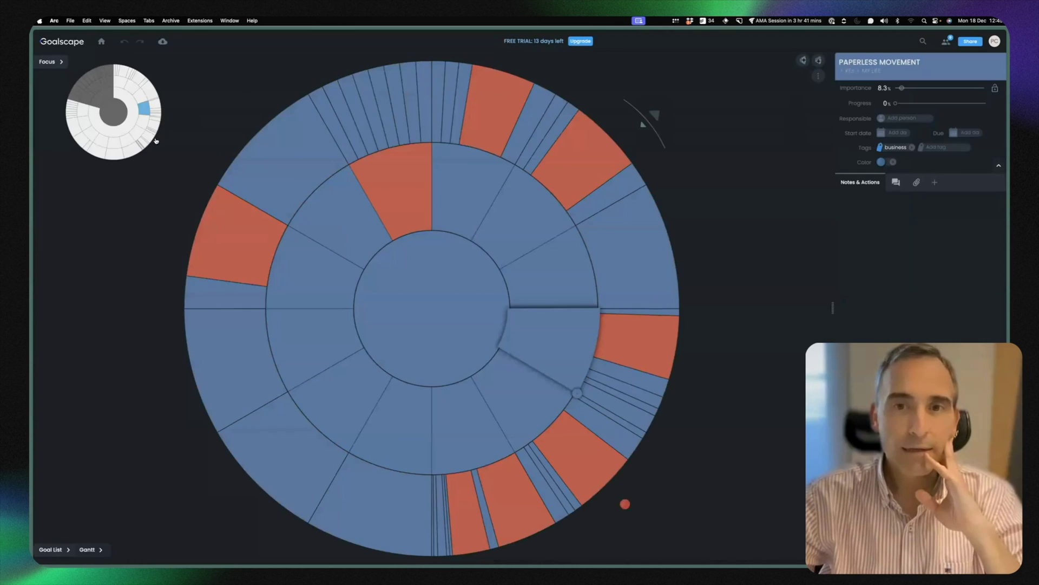
pyautogui.click(449, 300)
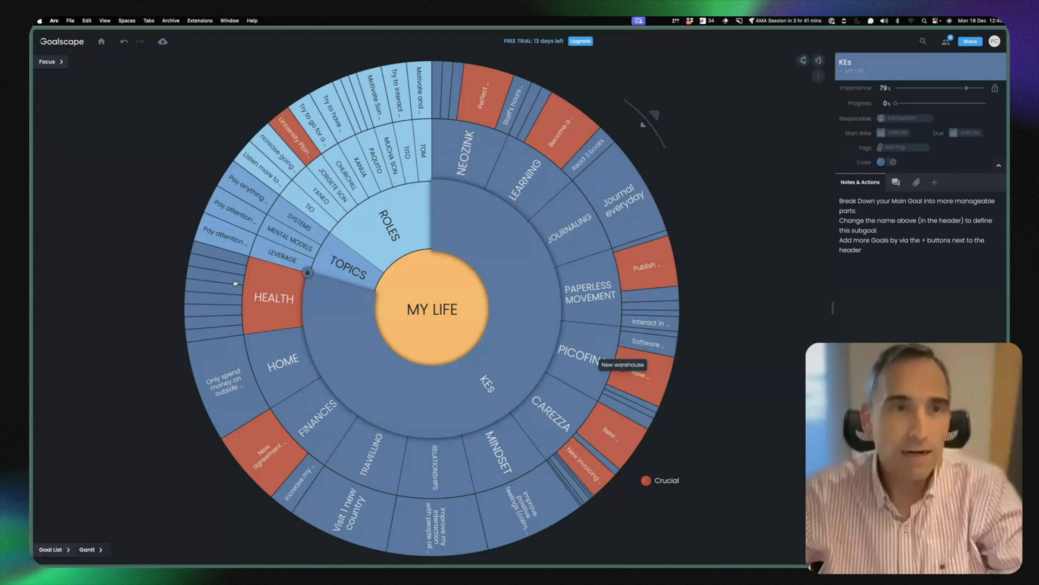
pyautogui.click(48, 61)
pyautogui.click(55, 179)
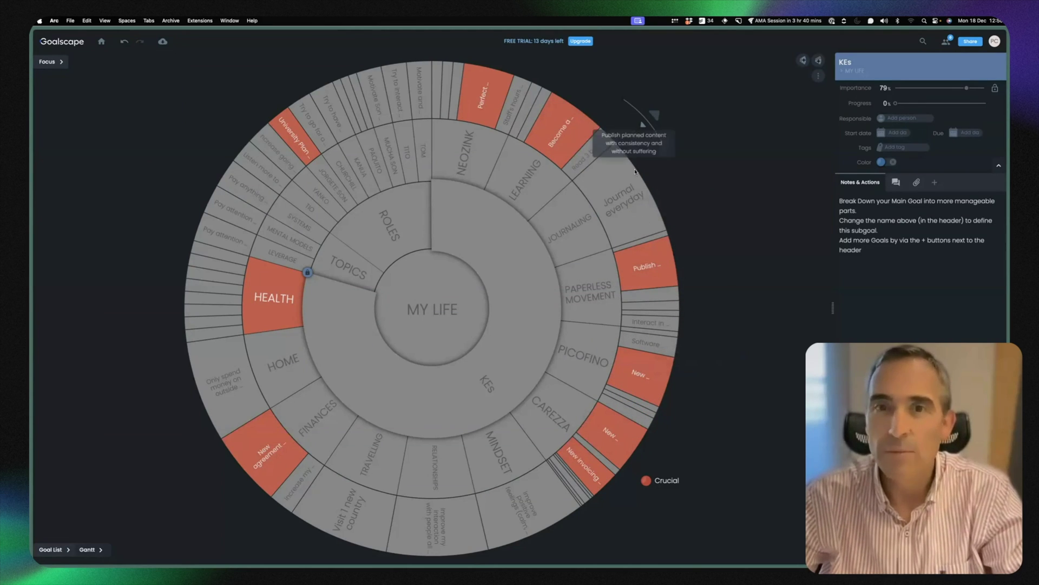
# Step: Open PAPERLESS MOVEMENT and zoom out from PRODUCT to its whole unfiltered wheel
pyautogui.click(101, 43)
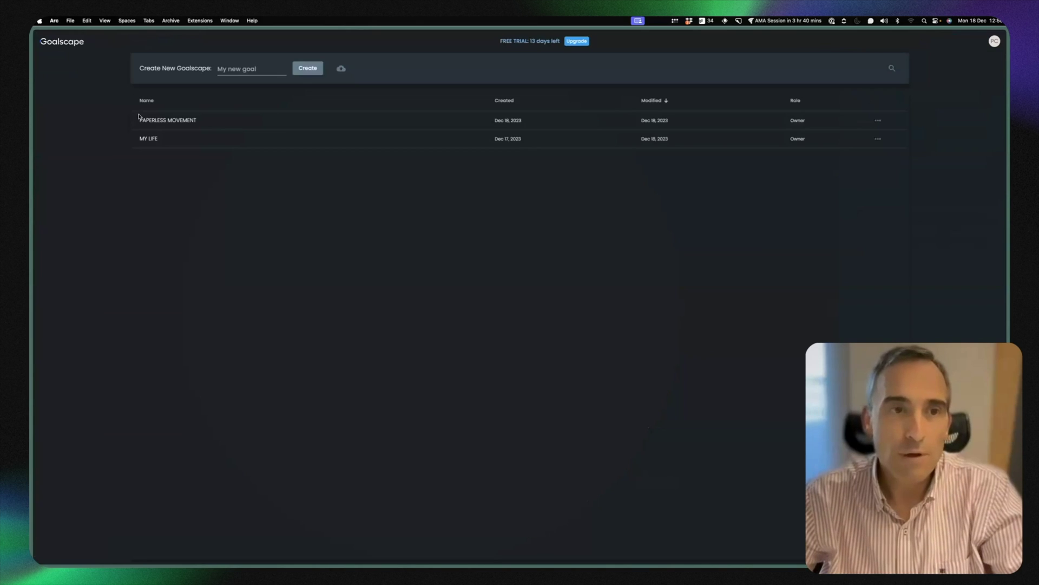
pyautogui.click(156, 122)
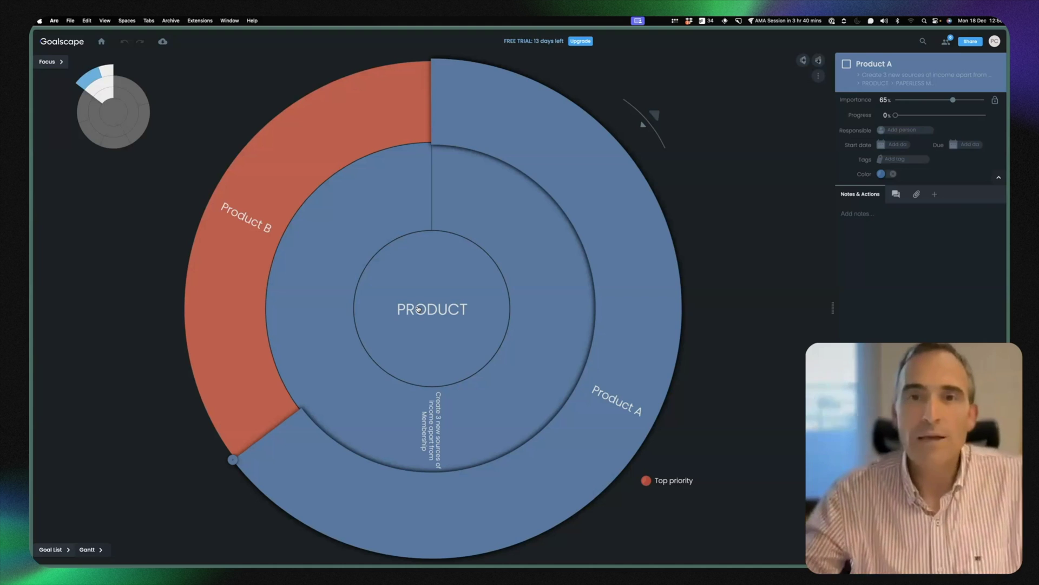
pyautogui.click(469, 330)
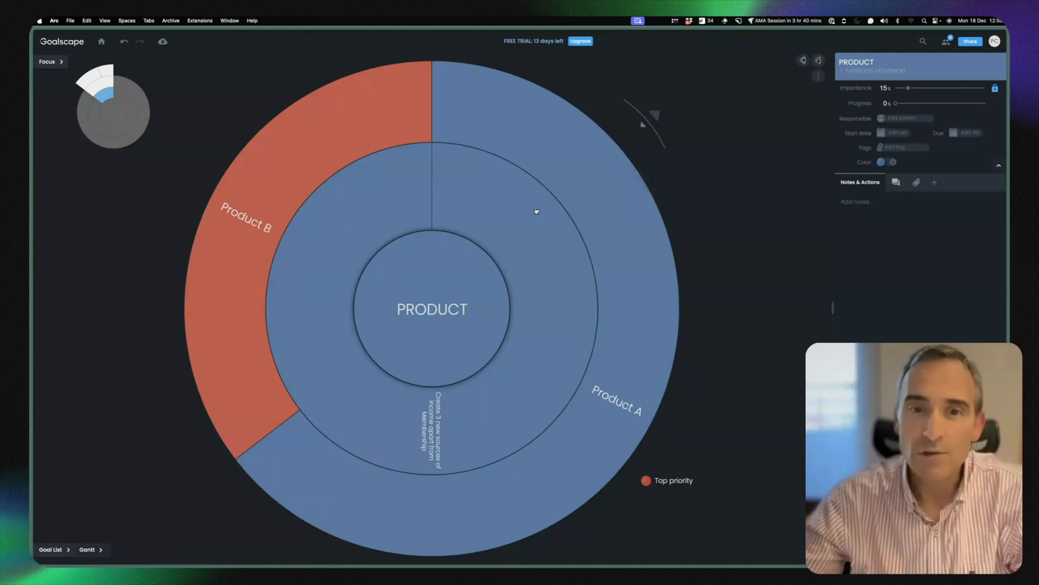
pyautogui.click(438, 291)
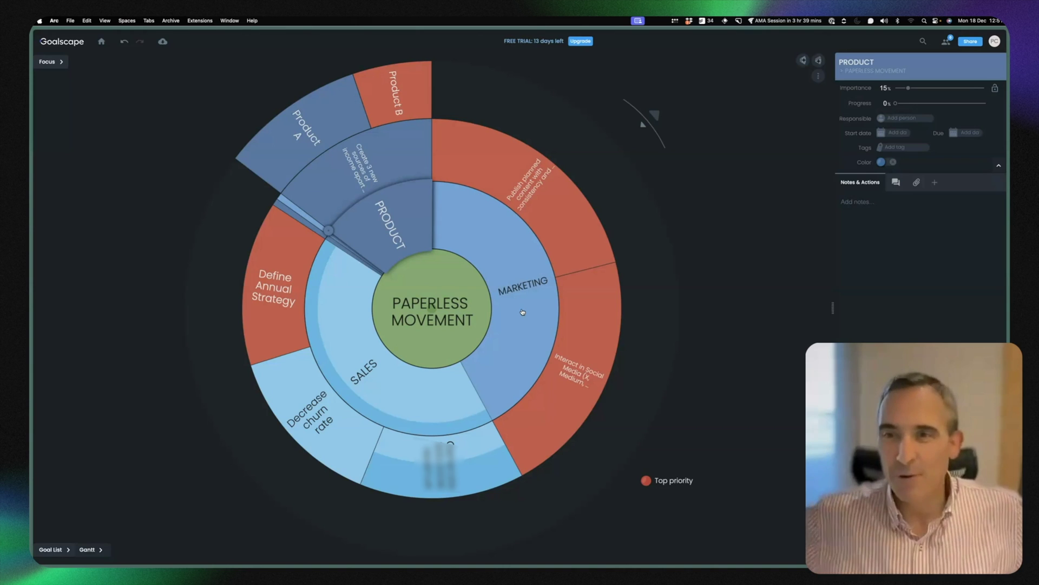
pyautogui.click(507, 353)
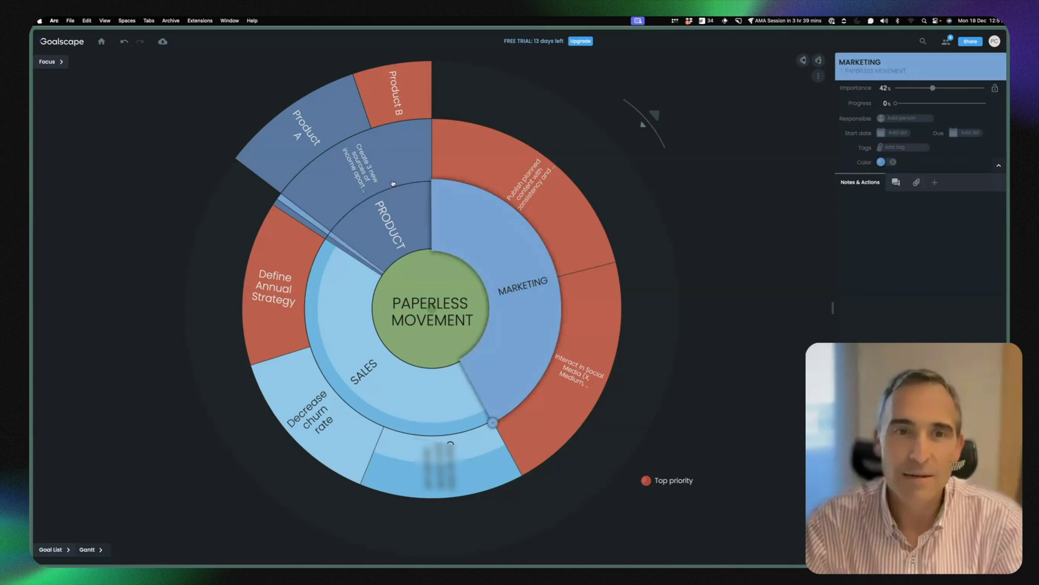
# Step: Focus the wheel on the Create 3 new sources of income goal under PRODUCT
pyautogui.click(396, 228)
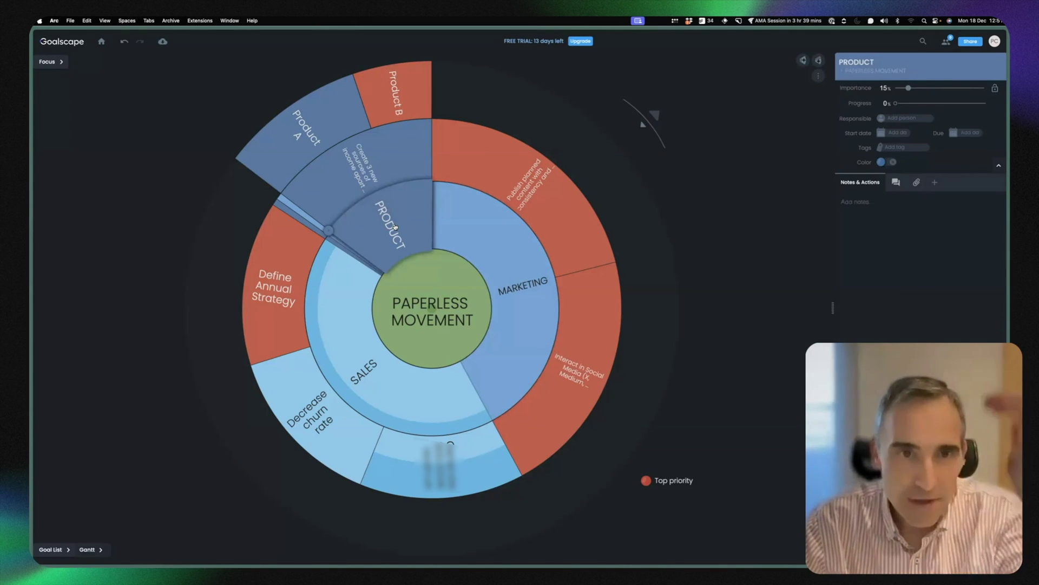
pyautogui.click(335, 167)
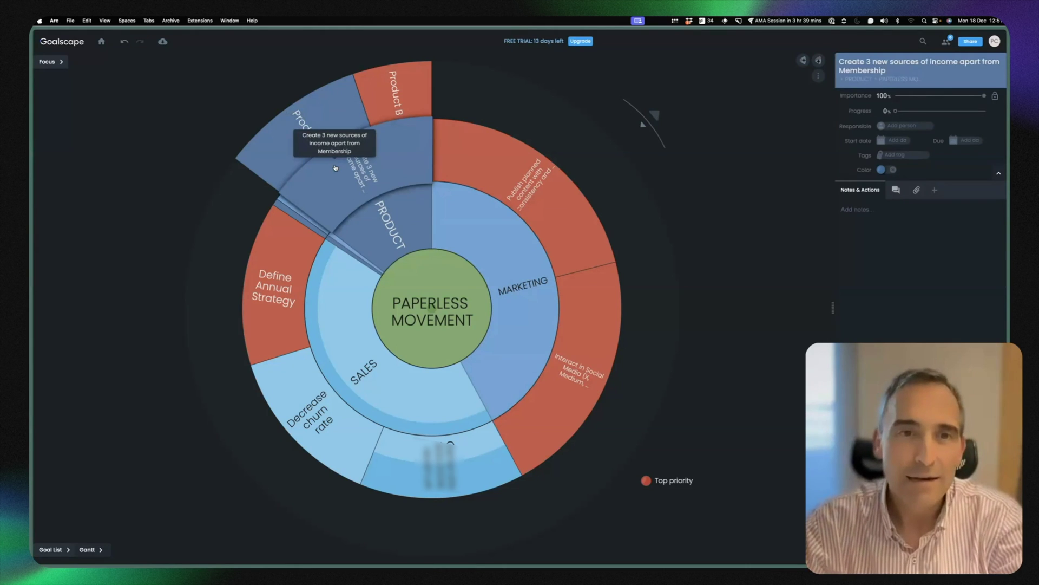
pyautogui.click(336, 168)
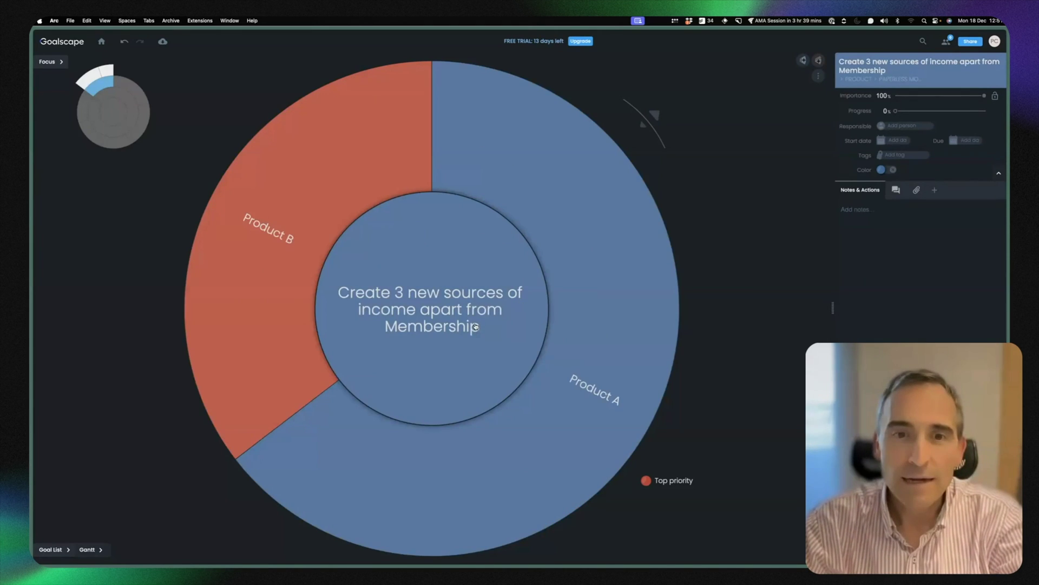
# Step: Add a Product C subgoal beside Product A and B, coloured Top priority, at 99% importance
pyautogui.click(803, 60)
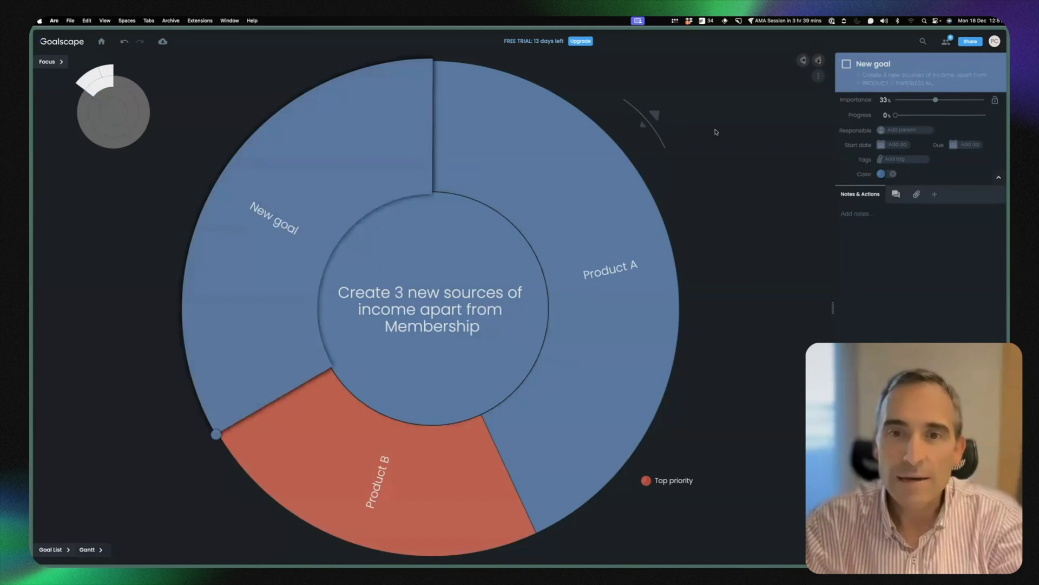
pyautogui.write('Product C')
pyautogui.press('Return')
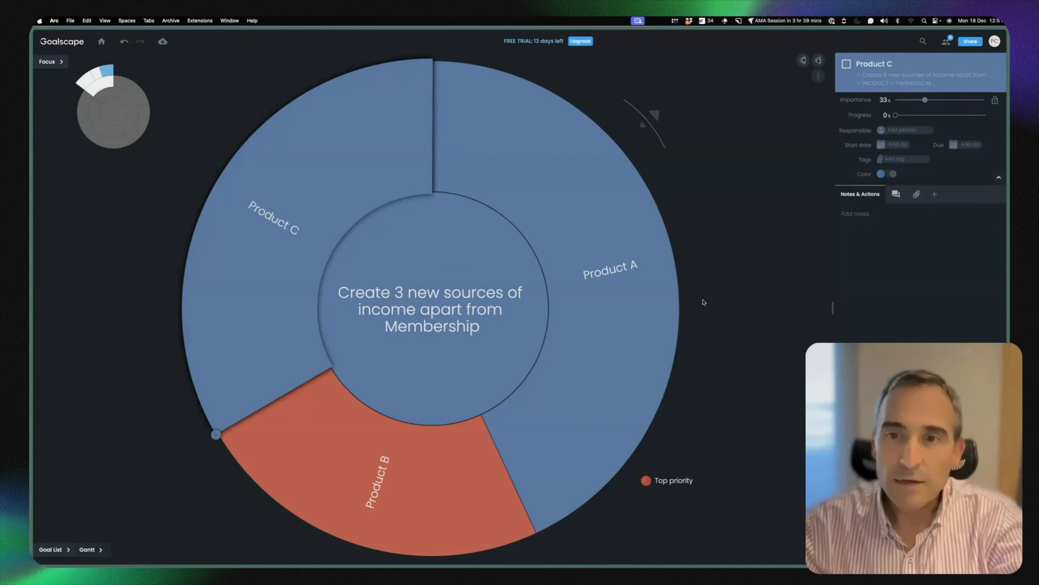
pyautogui.click(882, 175)
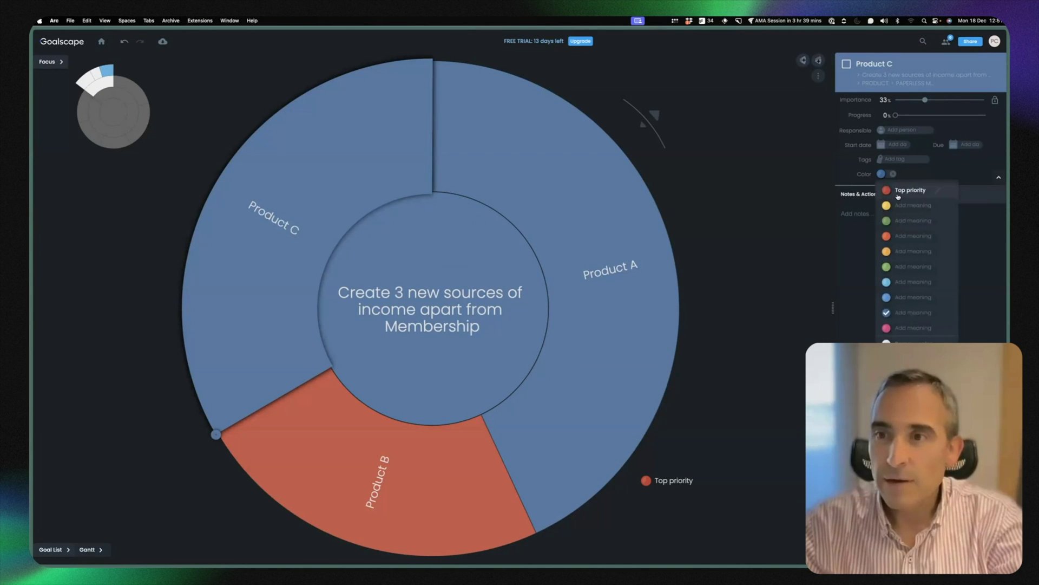
pyautogui.click(902, 190)
pyautogui.moveTo(925, 101); pyautogui.dragTo(1004, 106)
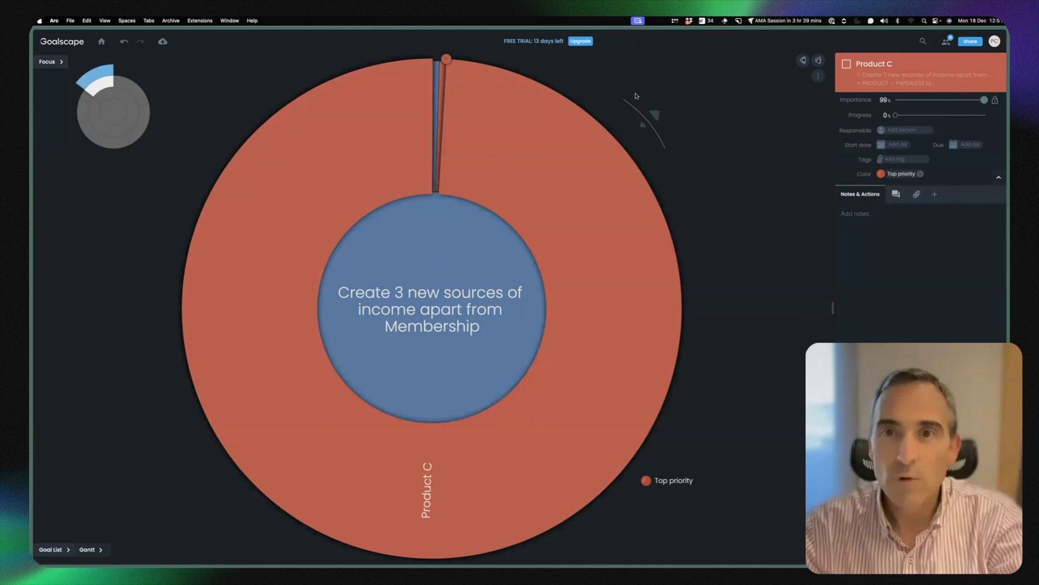
# Step: At the top level enlarge the PRODUCT pillar, then cut Product C back to 50% importance
pyautogui.click(432, 293)
pyautogui.click(432, 293)
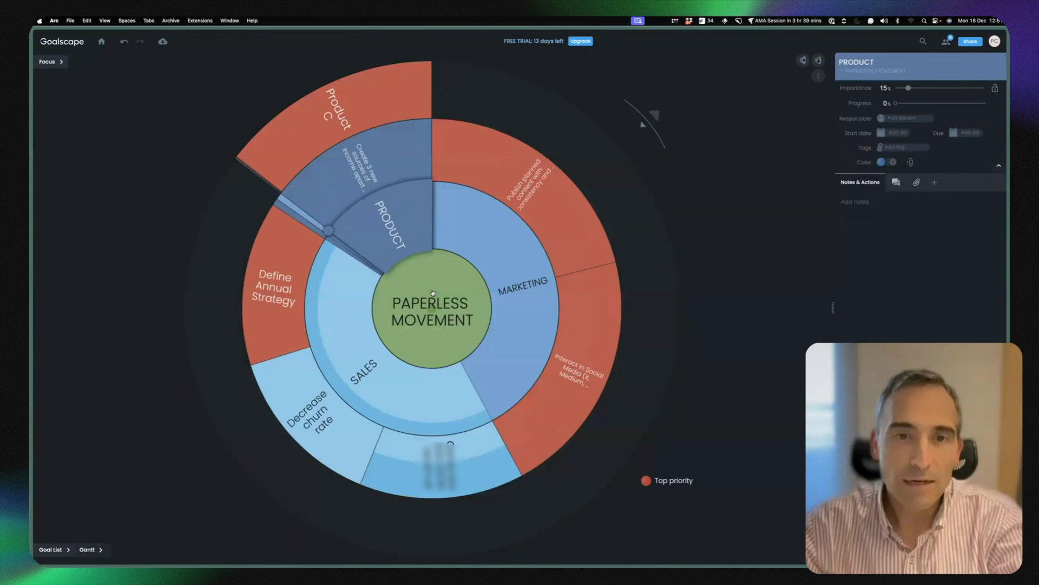
pyautogui.moveTo(329, 232); pyautogui.dragTo(557, 302)
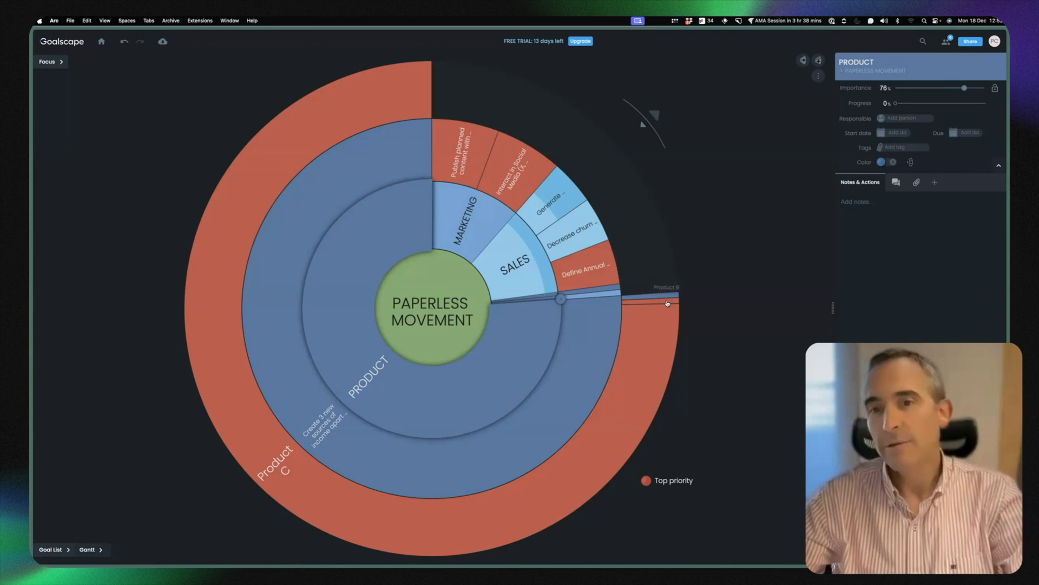
pyautogui.moveTo(668, 304); pyautogui.dragTo(447, 521)
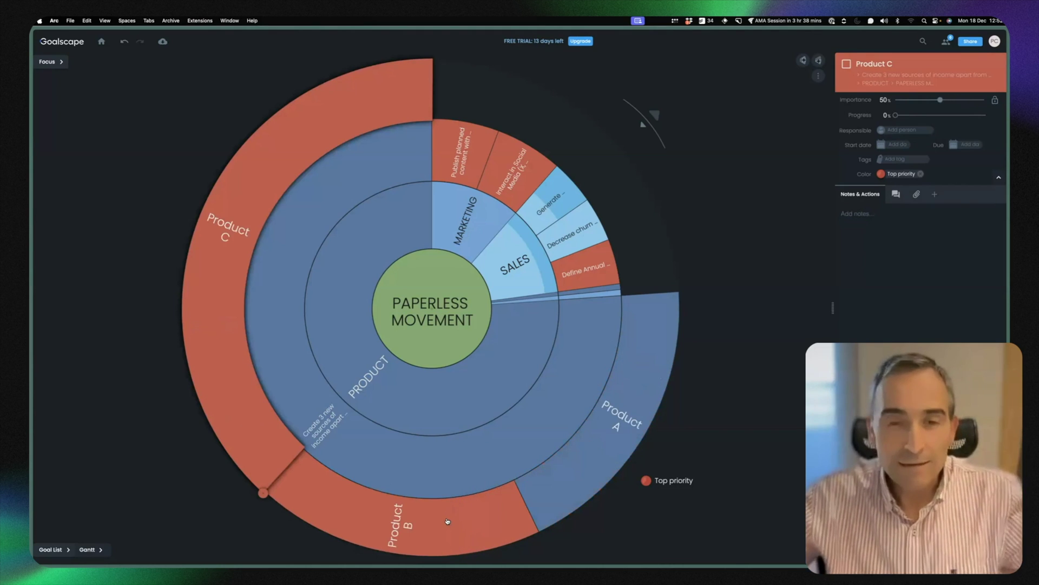
# Step: Widen the OPERATIONS pillar to 14% importance and inspect its goals
pyautogui.click(559, 301)
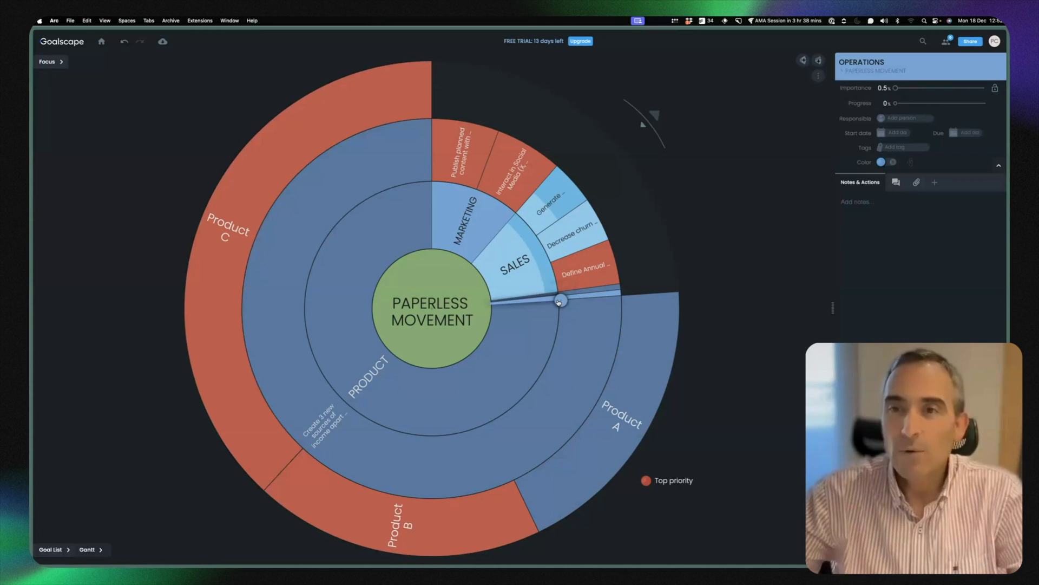
pyautogui.moveTo(560, 301); pyautogui.dragTo(543, 385)
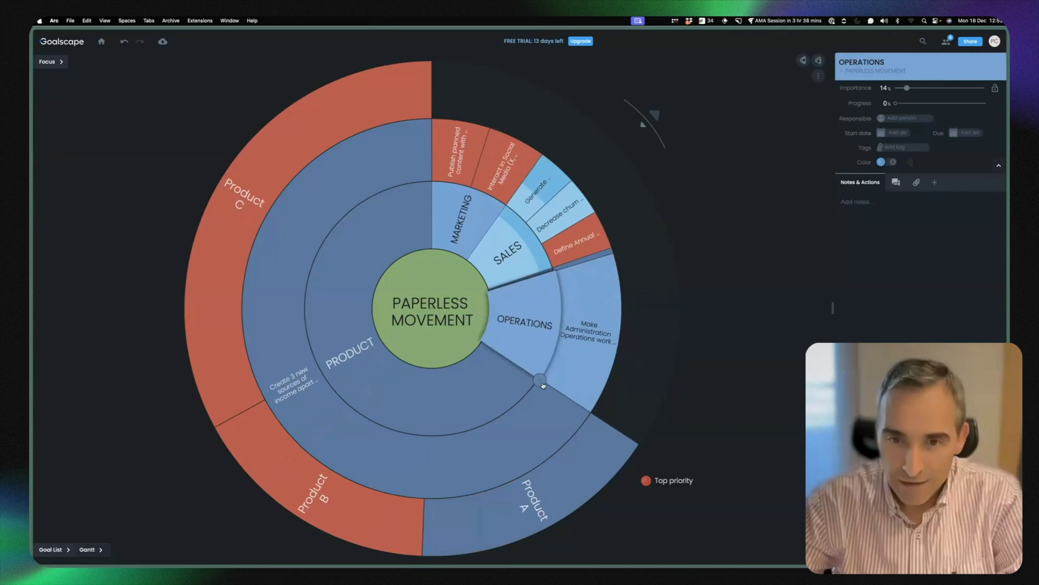
pyautogui.click(583, 342)
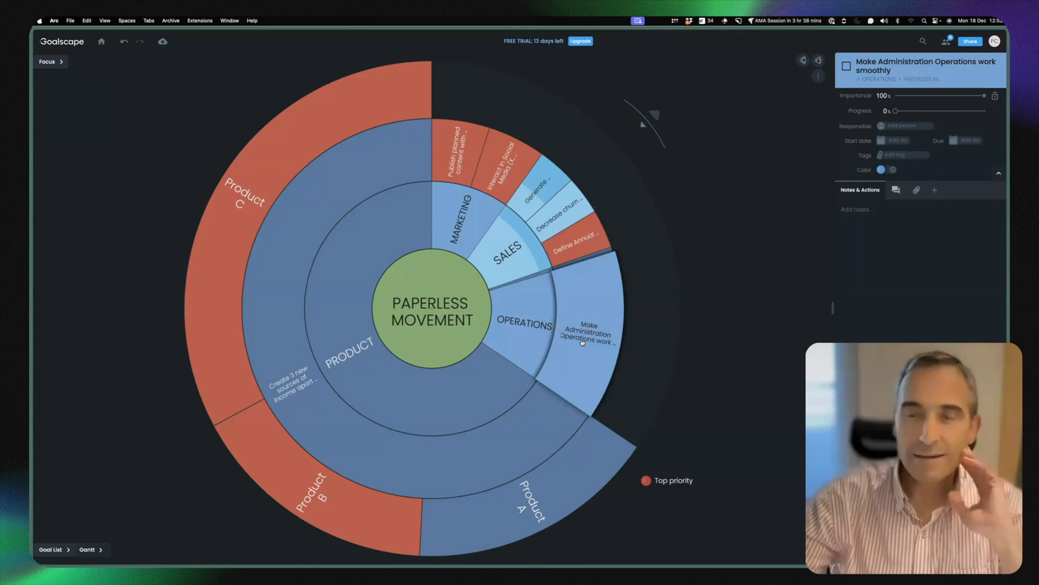
pyautogui.click(594, 259)
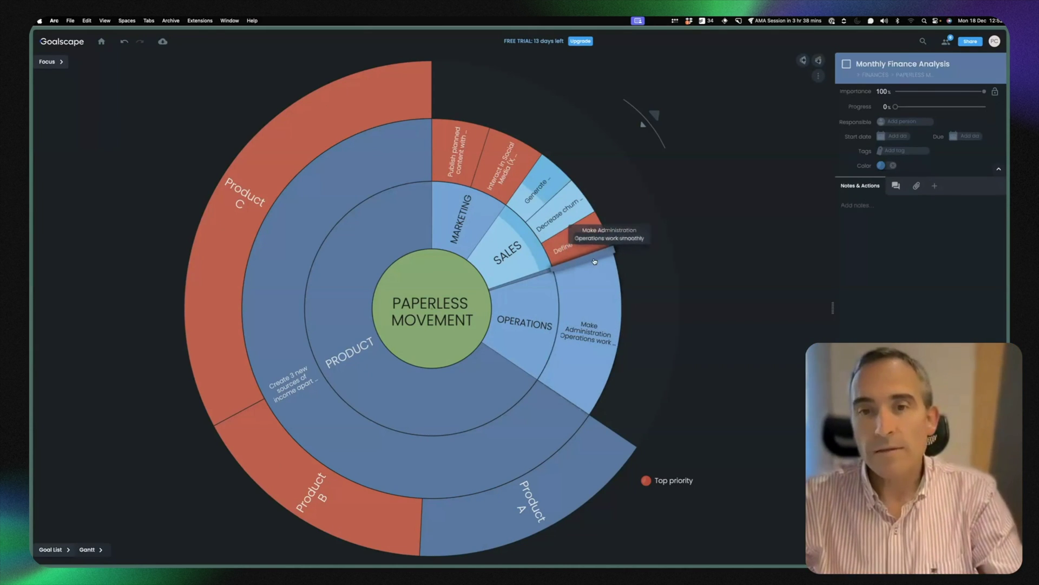
# Step: Enlarge FINANCES to 18% at OPERATIONS' expense, then view it zoomed in and back out
pyautogui.click(543, 263)
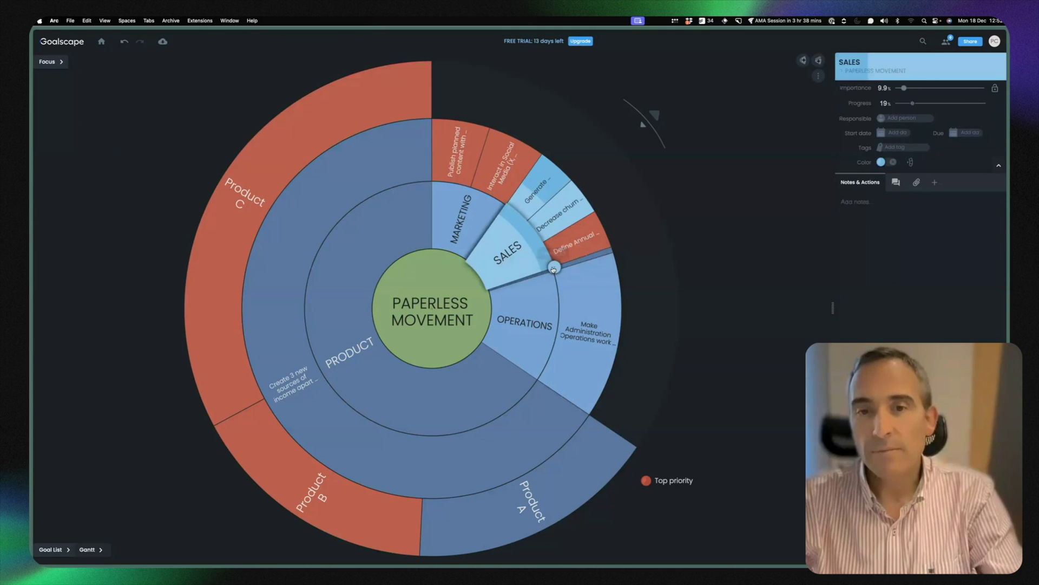
pyautogui.moveTo(554, 269); pyautogui.dragTo(542, 386)
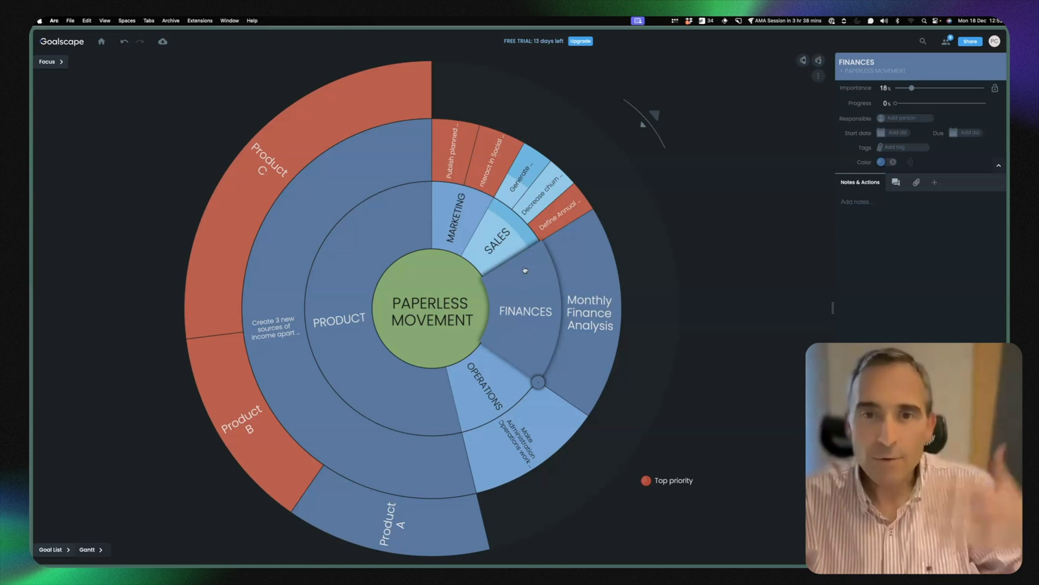
pyautogui.doubleClick(529, 301)
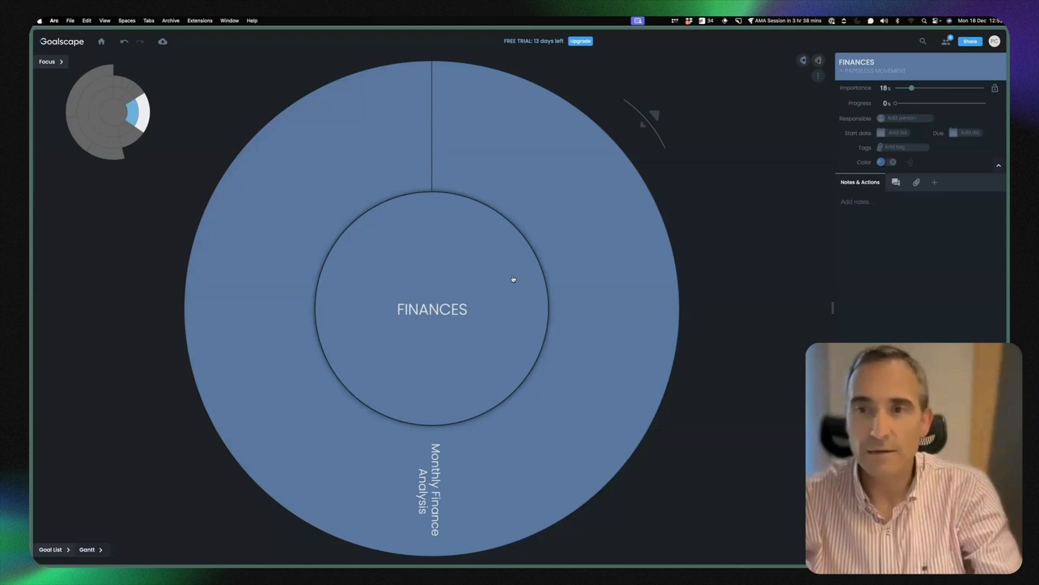
pyautogui.doubleClick(513, 279)
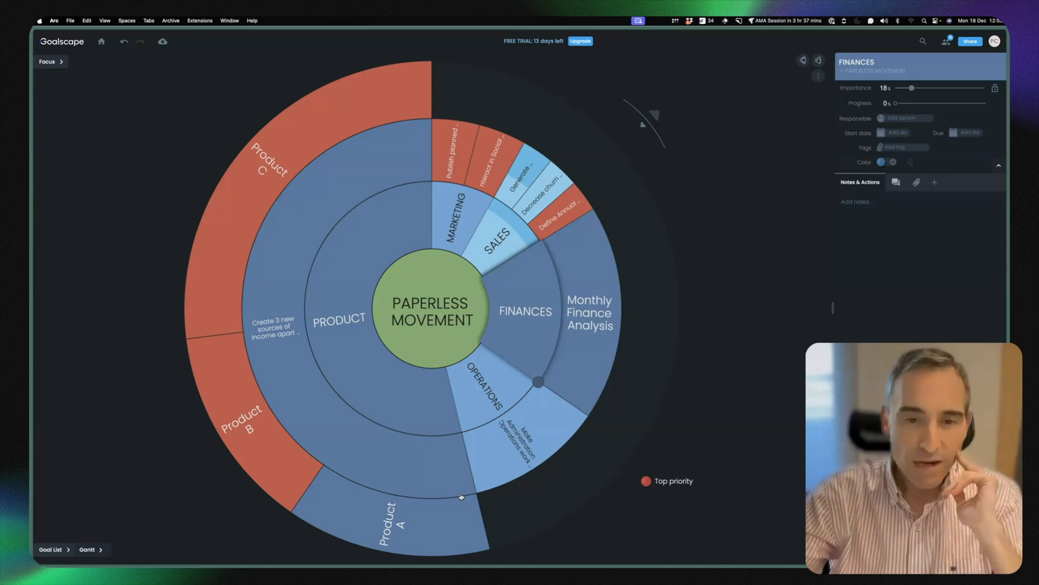
# Step: Show the Gantt timeline and select SALES and Decrease churn rate in the goal list
pyautogui.click(87, 549)
pyautogui.click(390, 390)
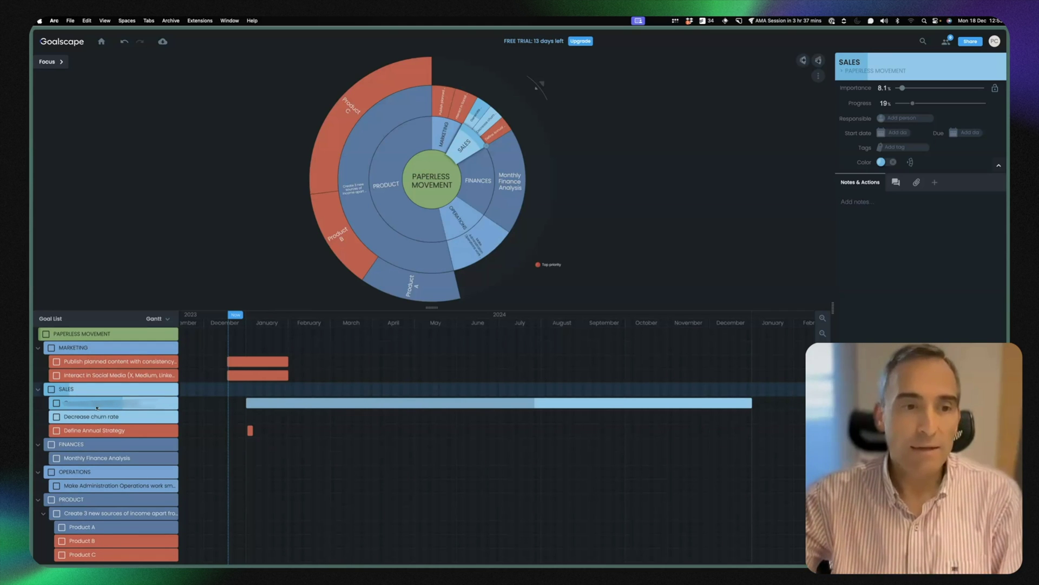
pyautogui.click(98, 417)
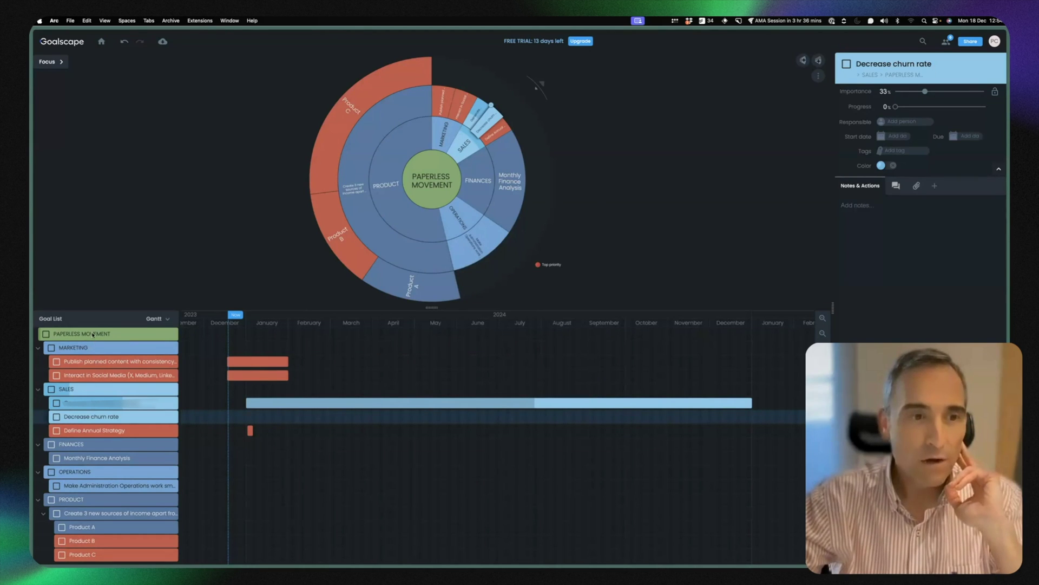
# Step: Filter the wheel and goal list to Top priority goals and make the timeline panel taller
pyautogui.click(47, 61)
pyautogui.click(56, 156)
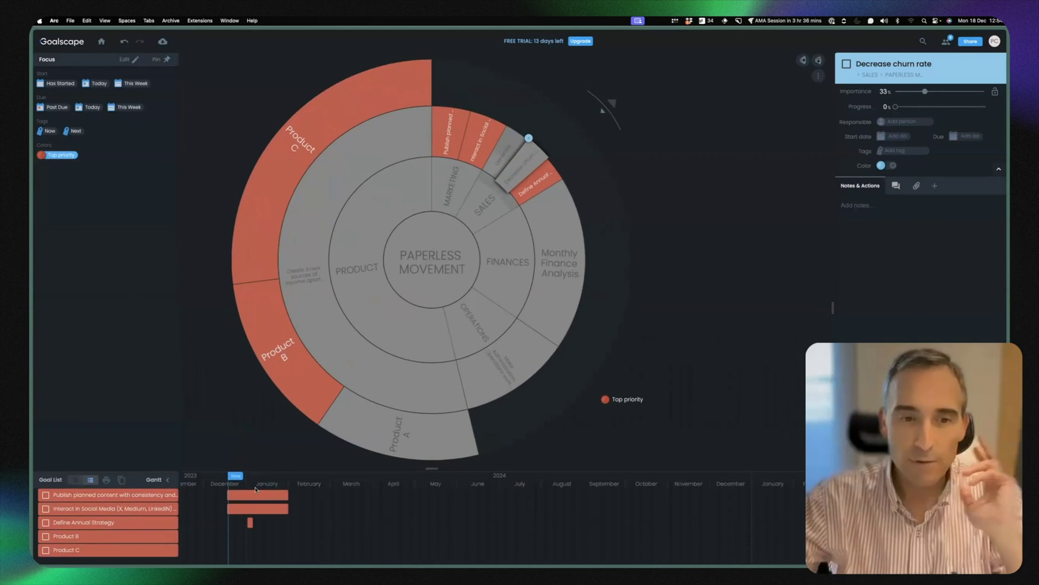
pyautogui.moveTo(433, 466); pyautogui.dragTo(447, 292)
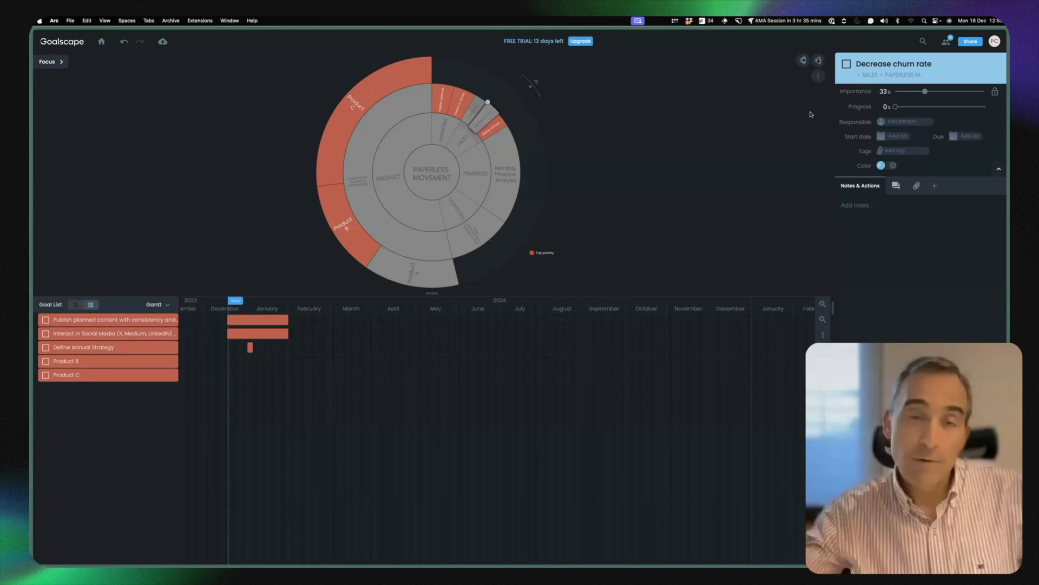
pyautogui.click(435, 171)
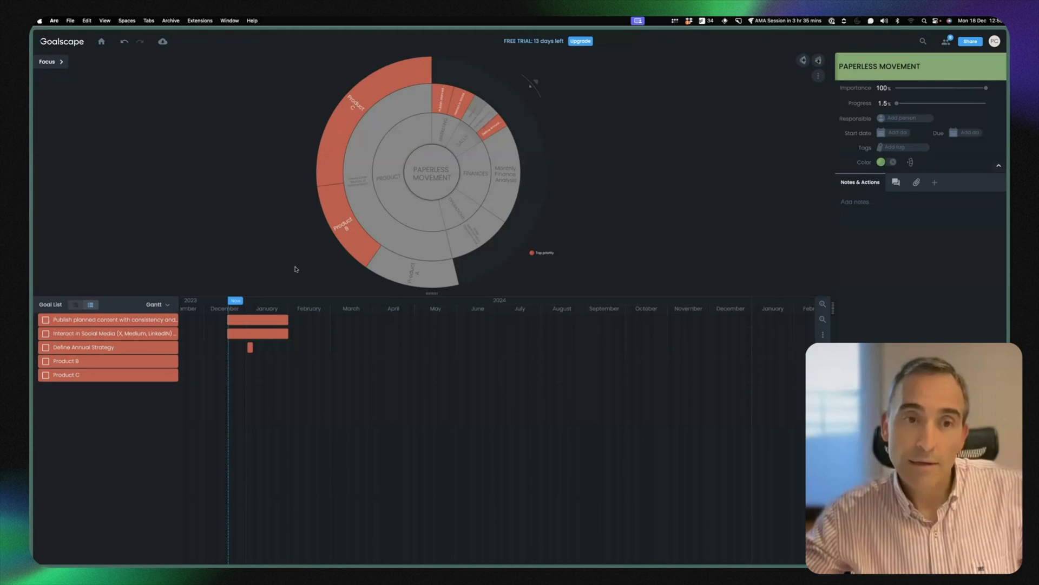
pyautogui.click(48, 62)
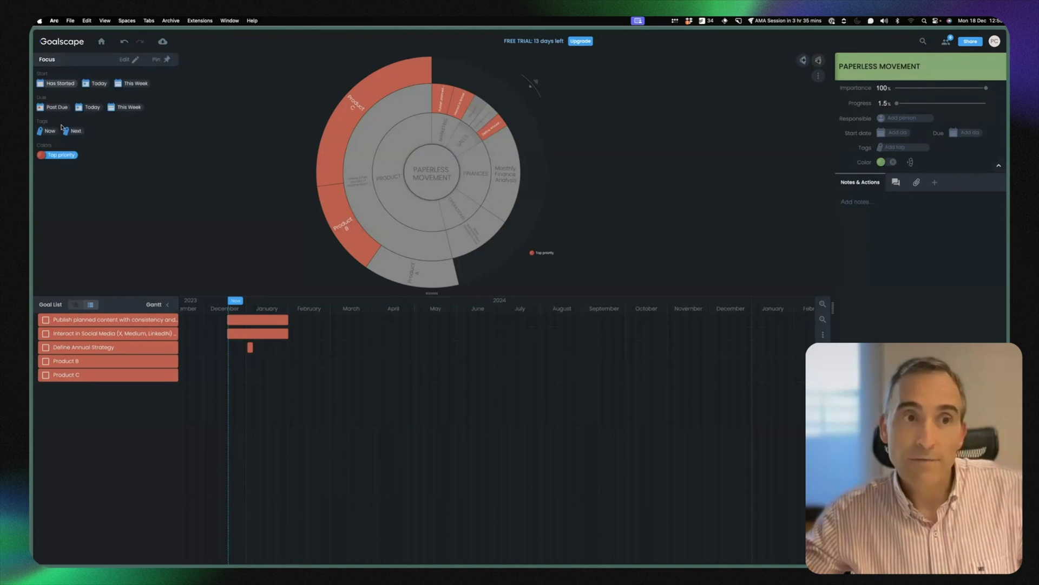
# Step: Turn off the Top priority focus filter so all goals under the five pillars reappear
pyautogui.click(41, 155)
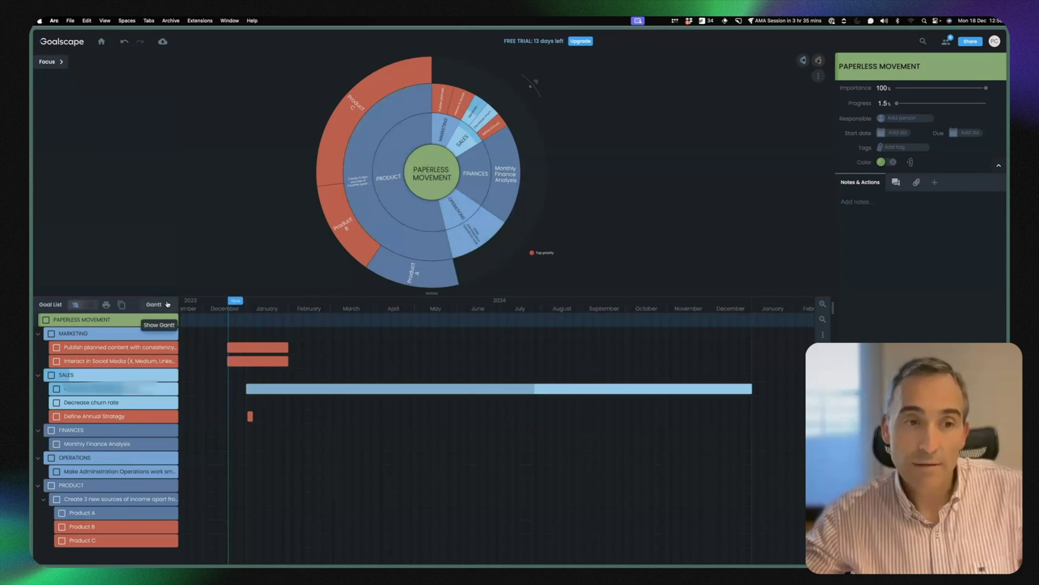